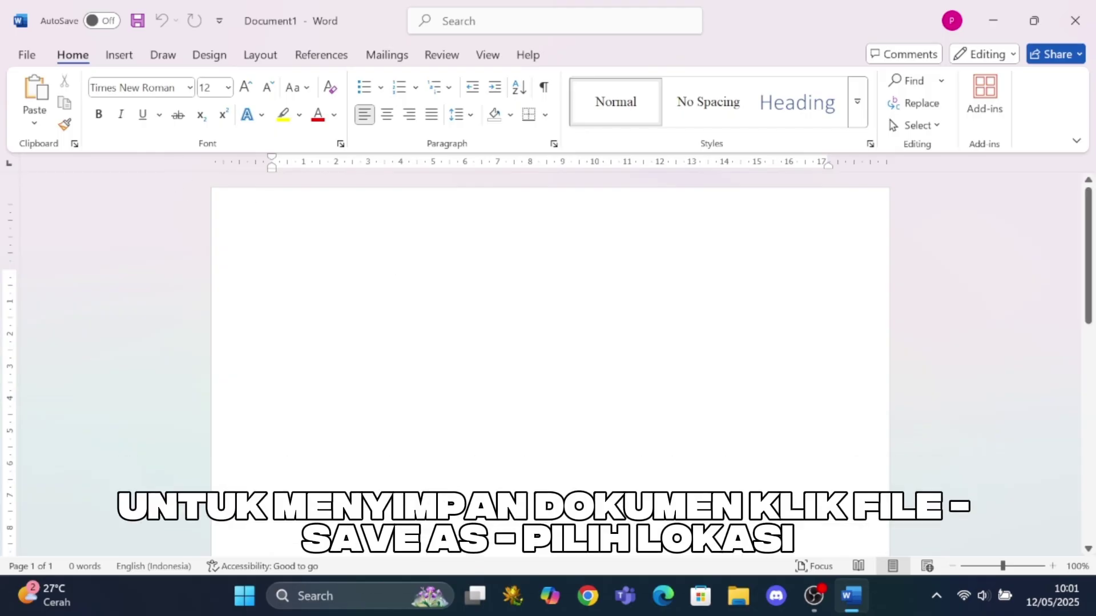
# Save the blank document in the Documents folder as "Tes Drive 1.docx"
pyautogui.click(25, 55)
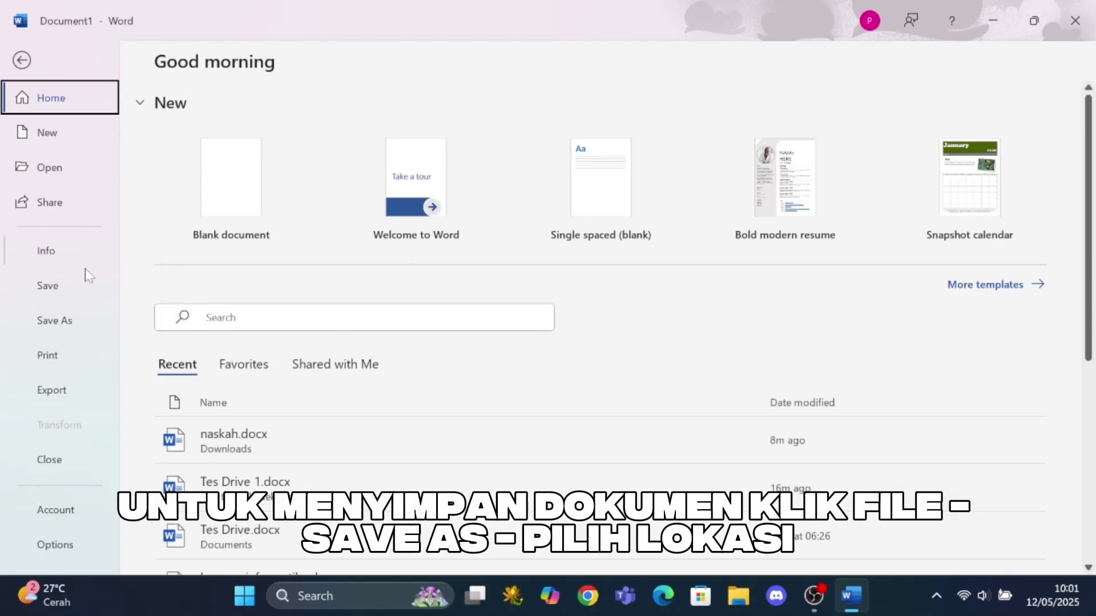
pyautogui.click(79, 320)
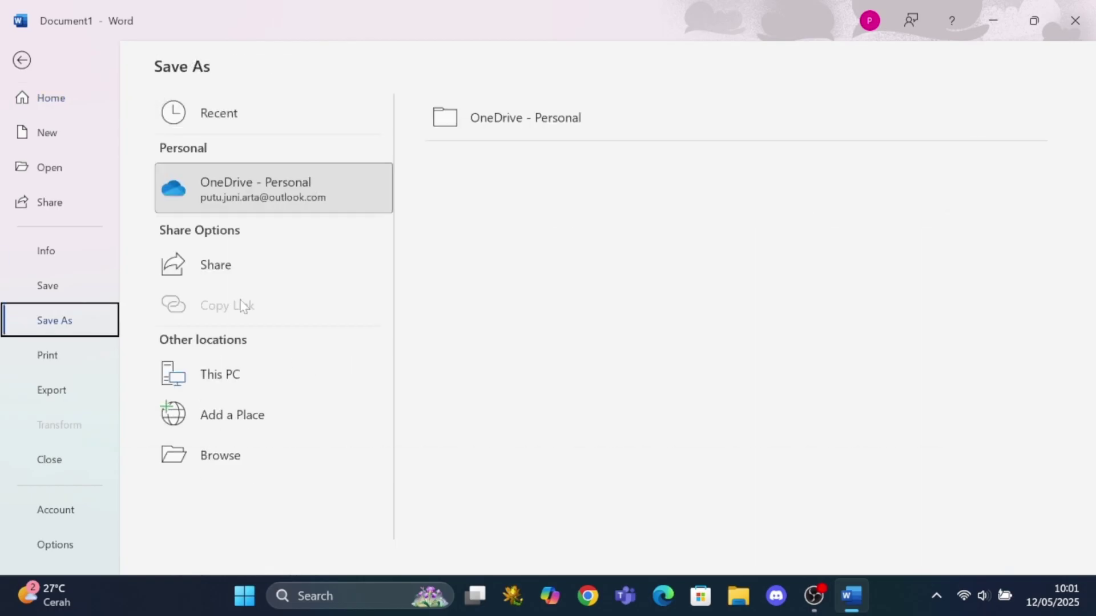
pyautogui.click(229, 455)
pyautogui.click(92, 221)
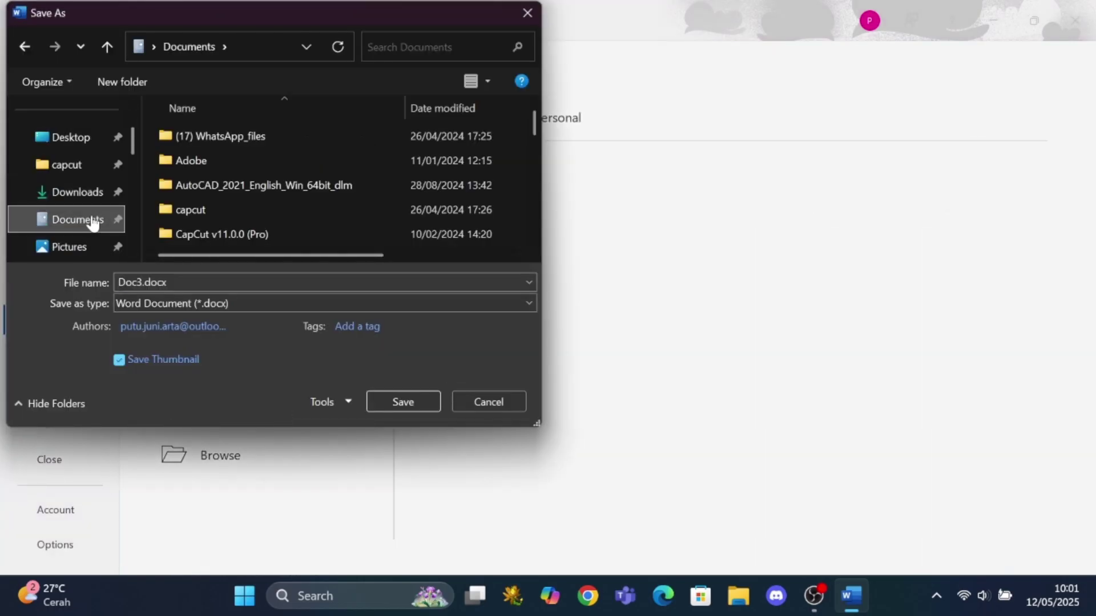
pyautogui.doubleClick(133, 282)
pyautogui.write('Tes Drive ')
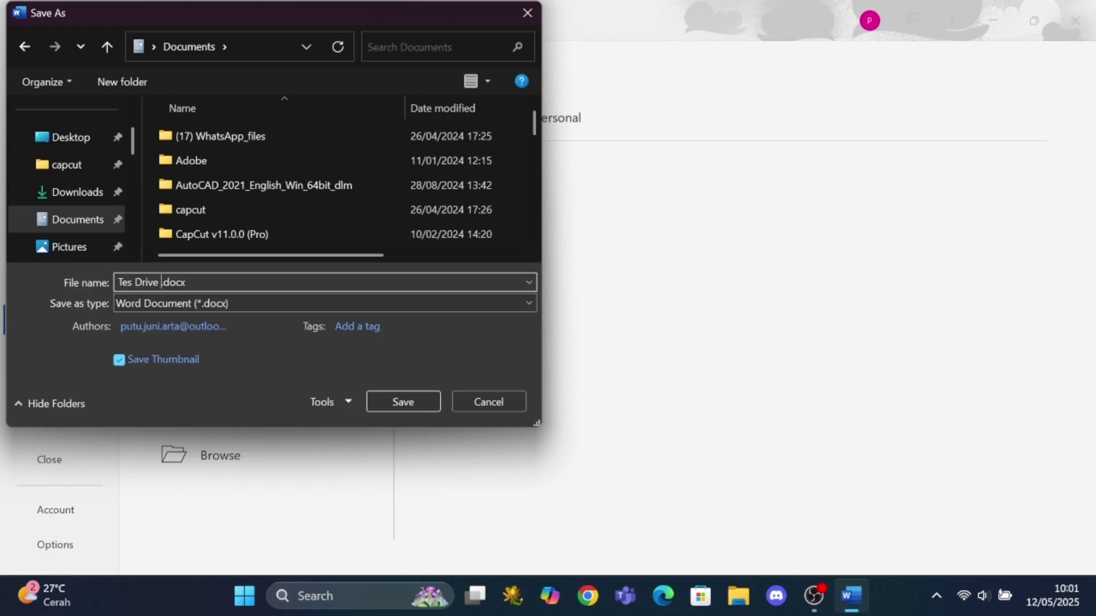
pyautogui.write('1')
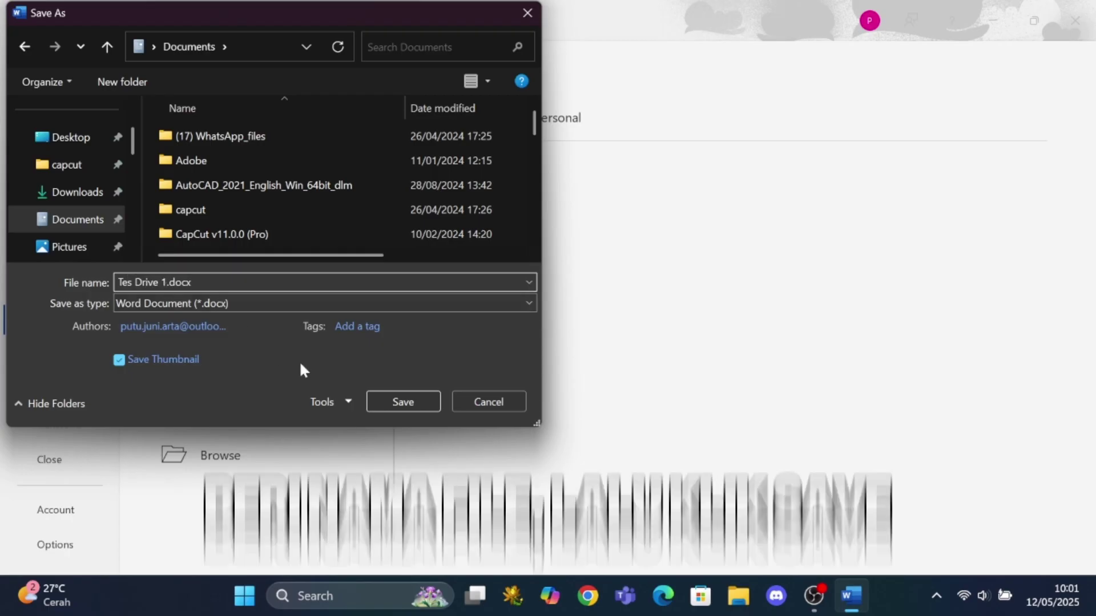
pyautogui.click(408, 399)
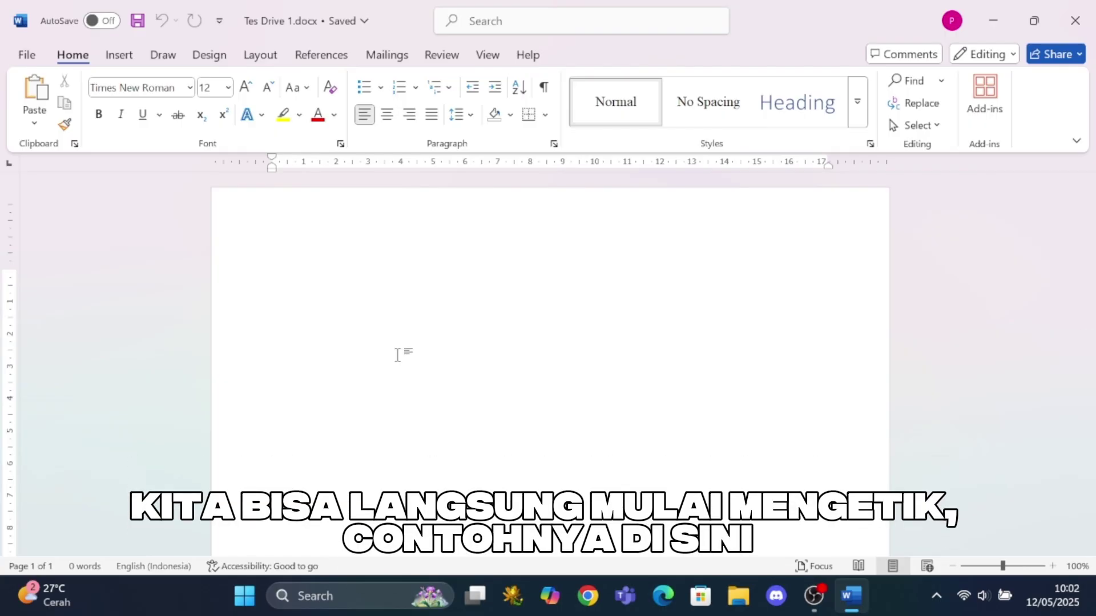
# Enter the text "SMK Negeri 1 Denpasar" on the first line of the document
pyautogui.write('SMK')
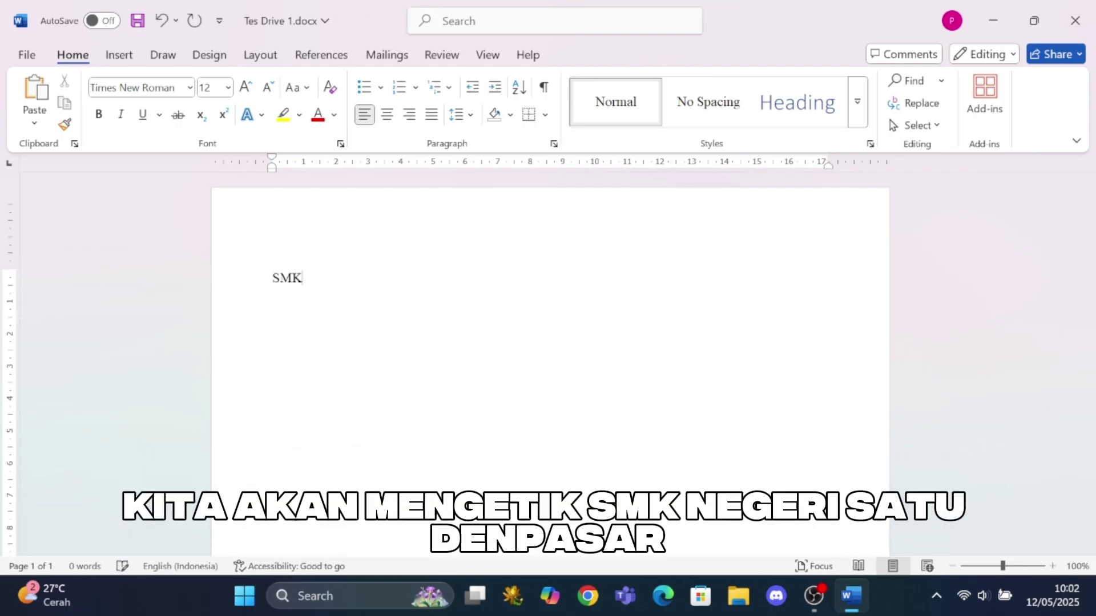
pyautogui.write(' Neg')
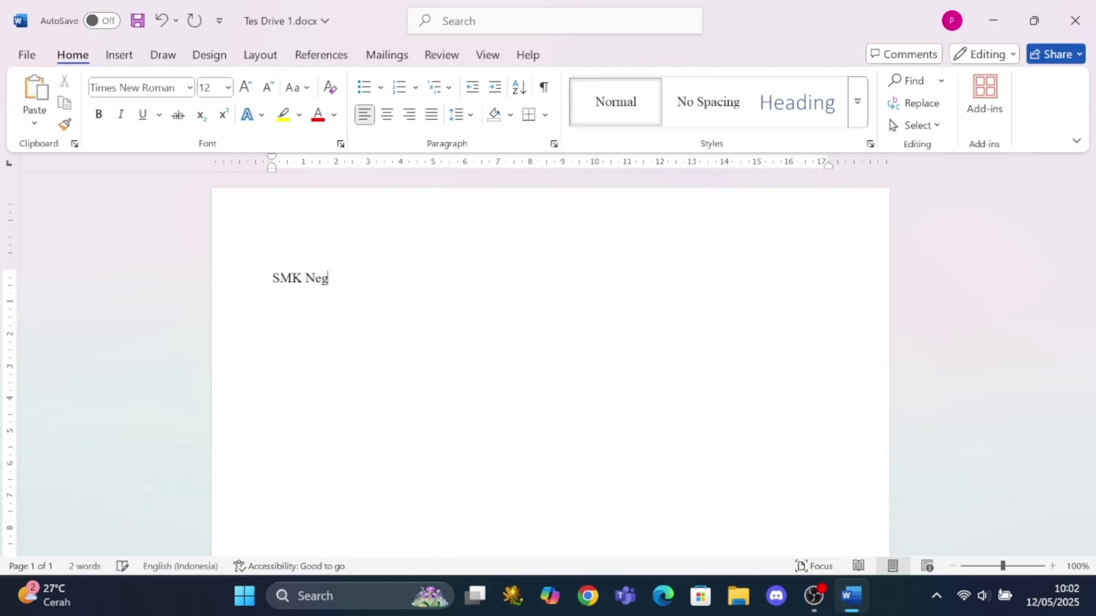
pyautogui.write('eri 1 Denpasar')
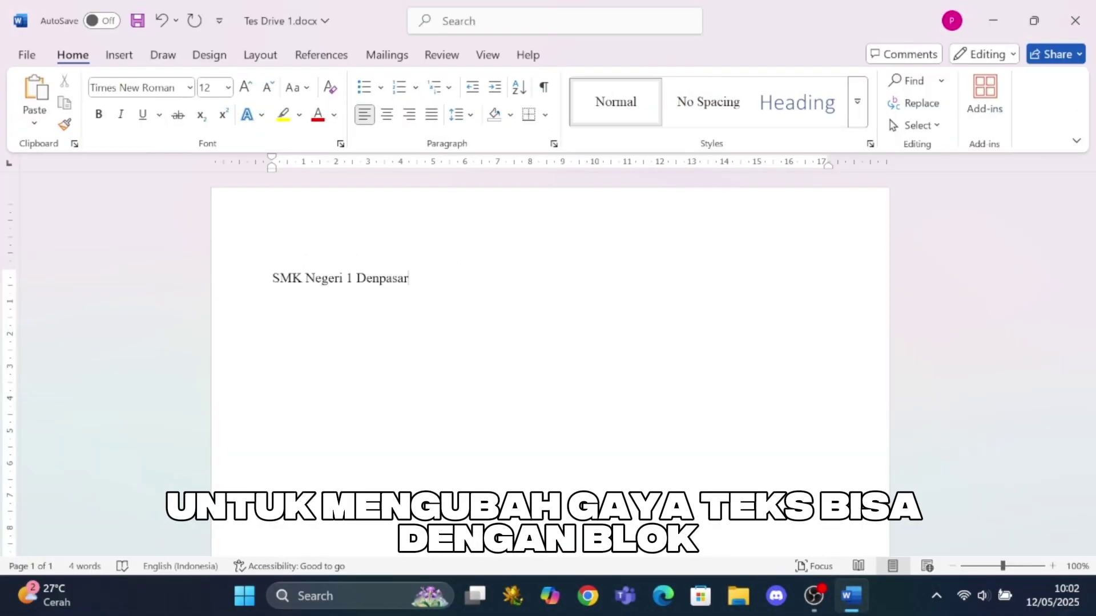
# Make the whole line "SMK Negeri 1 Denpasar" bold, italic and underlined
pyautogui.moveTo(416, 282); pyautogui.dragTo(273, 282)
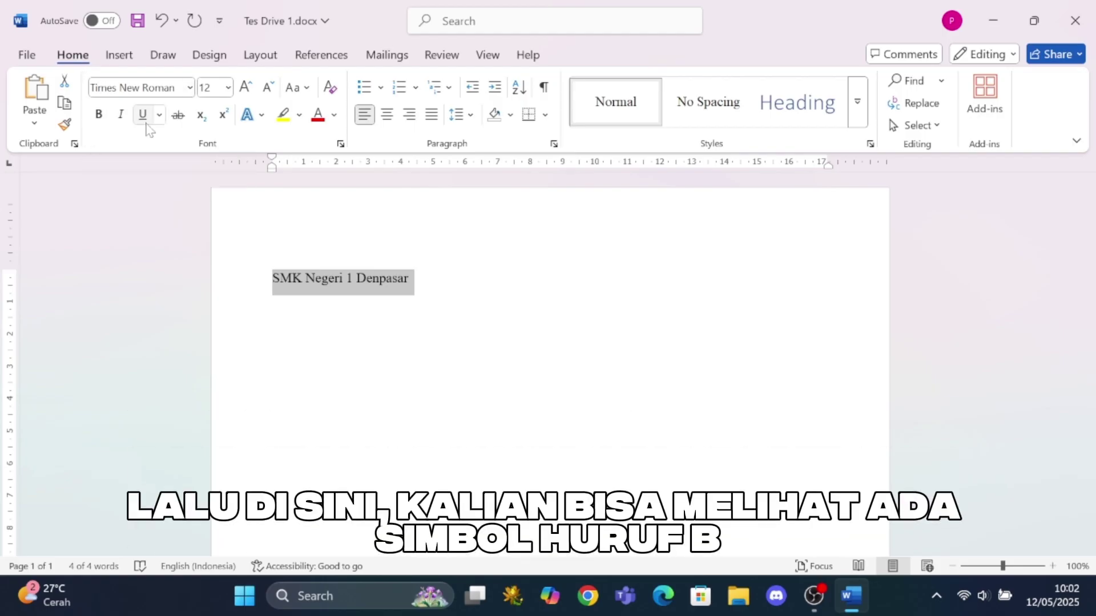
pyautogui.click(99, 115)
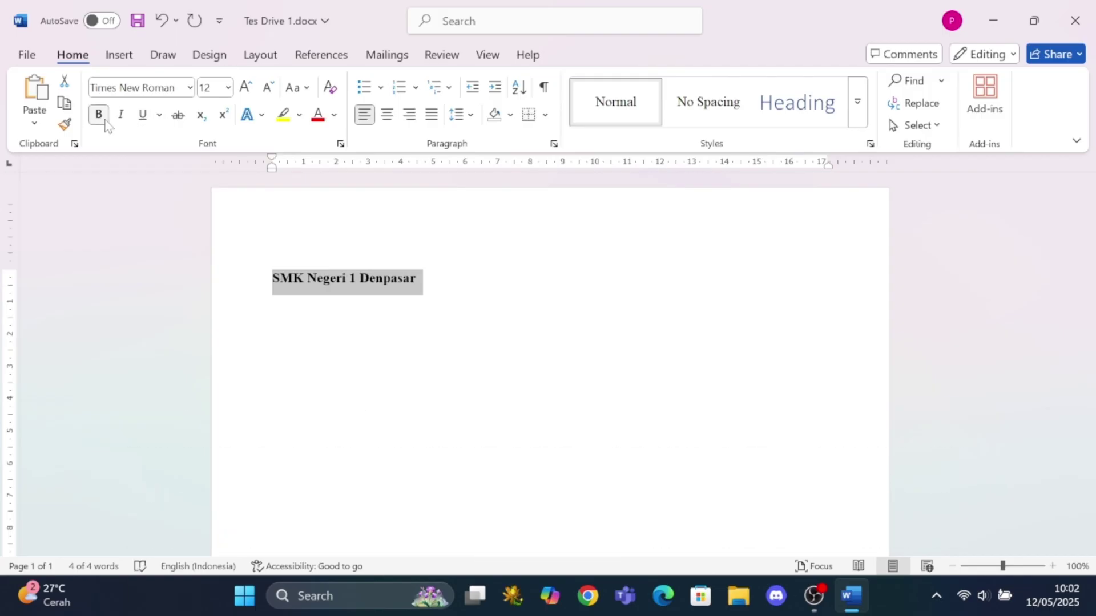
pyautogui.click(120, 116)
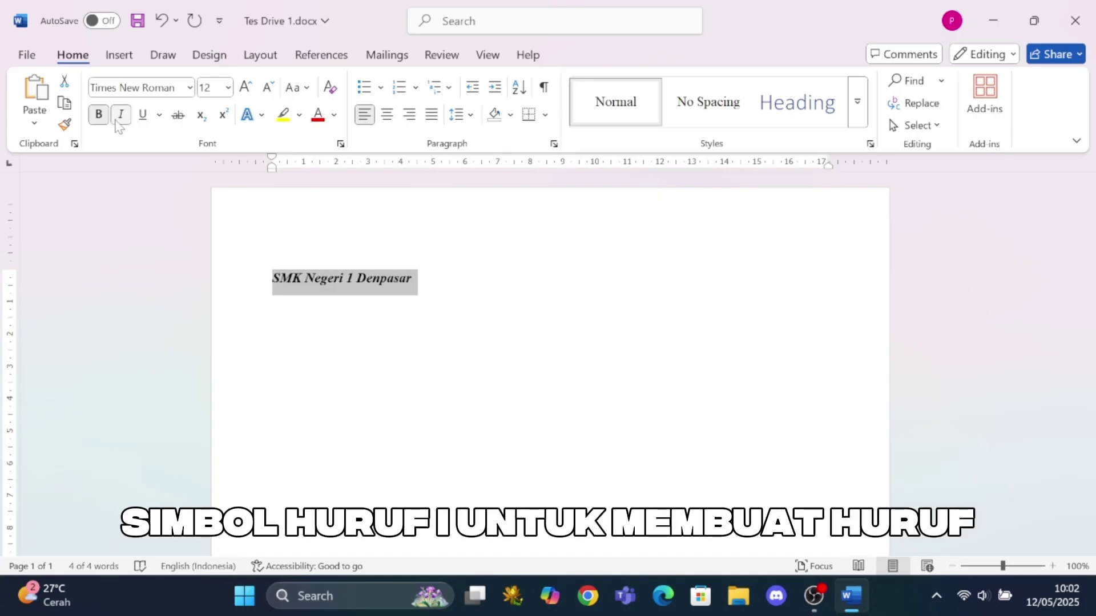
pyautogui.click(147, 115)
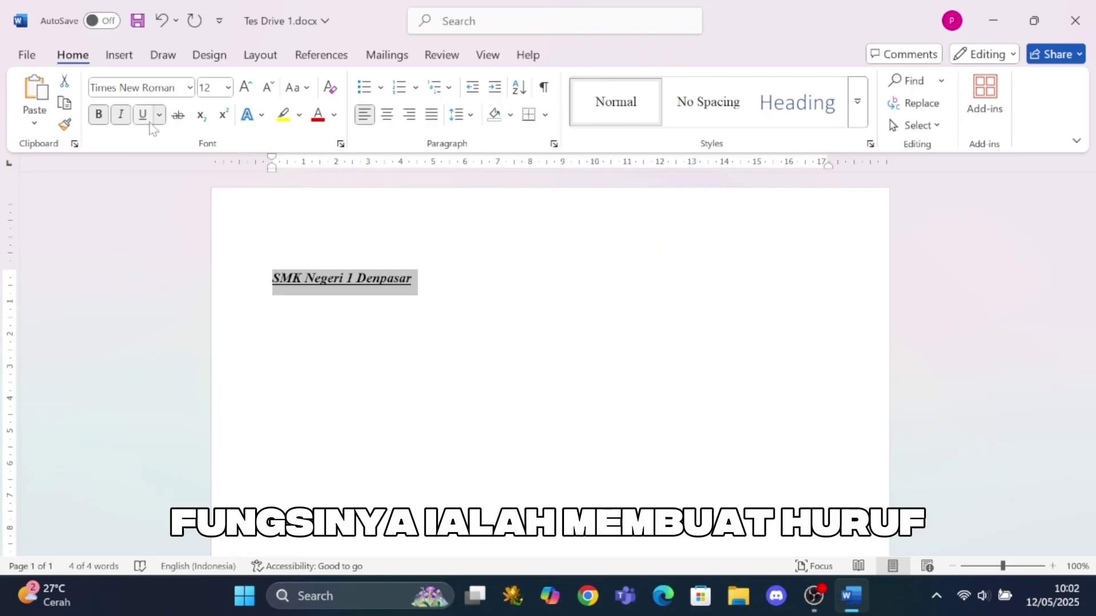
pyautogui.click(401, 320)
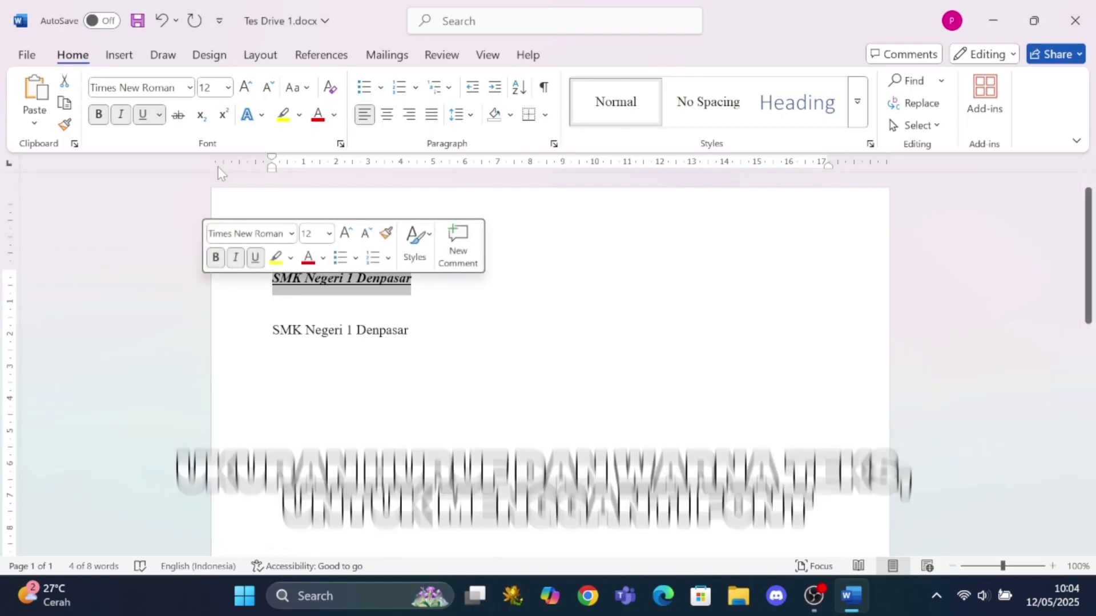
# Examine the available fonts, font sizes and text colours for the bold, italic and underlined line
pyautogui.click(189, 87)
pyautogui.scroll(-2, 190, 237)
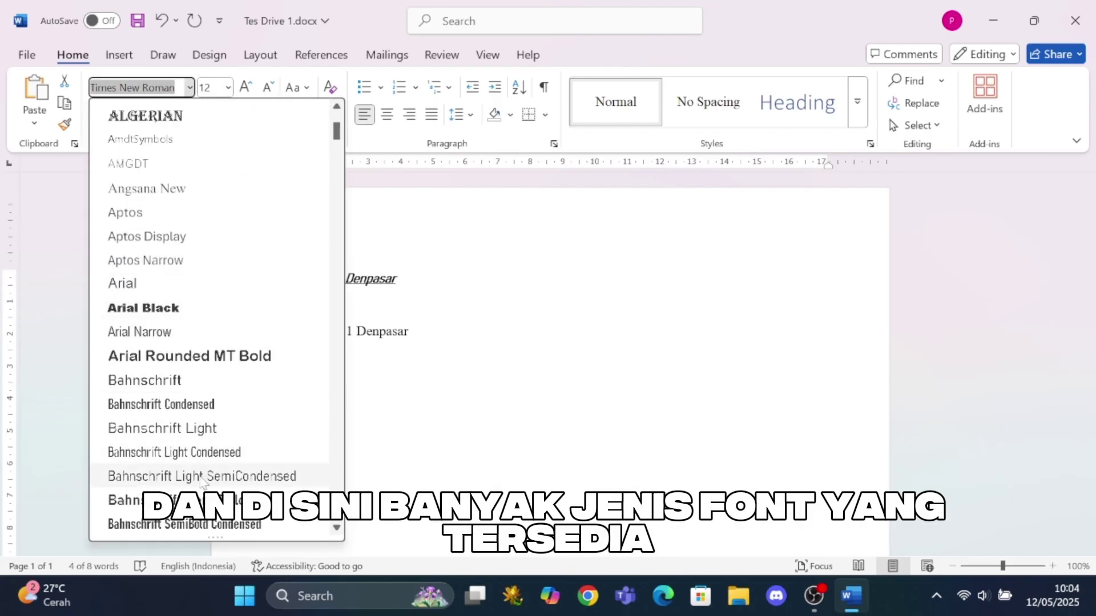
pyautogui.scroll(3, 191, 320)
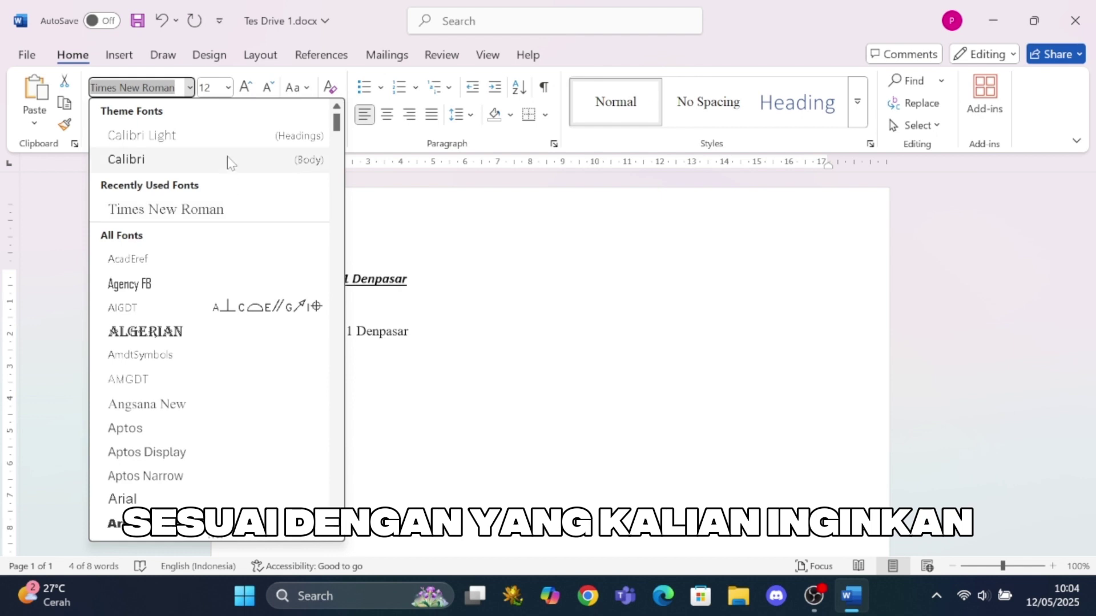
pyautogui.click(228, 87)
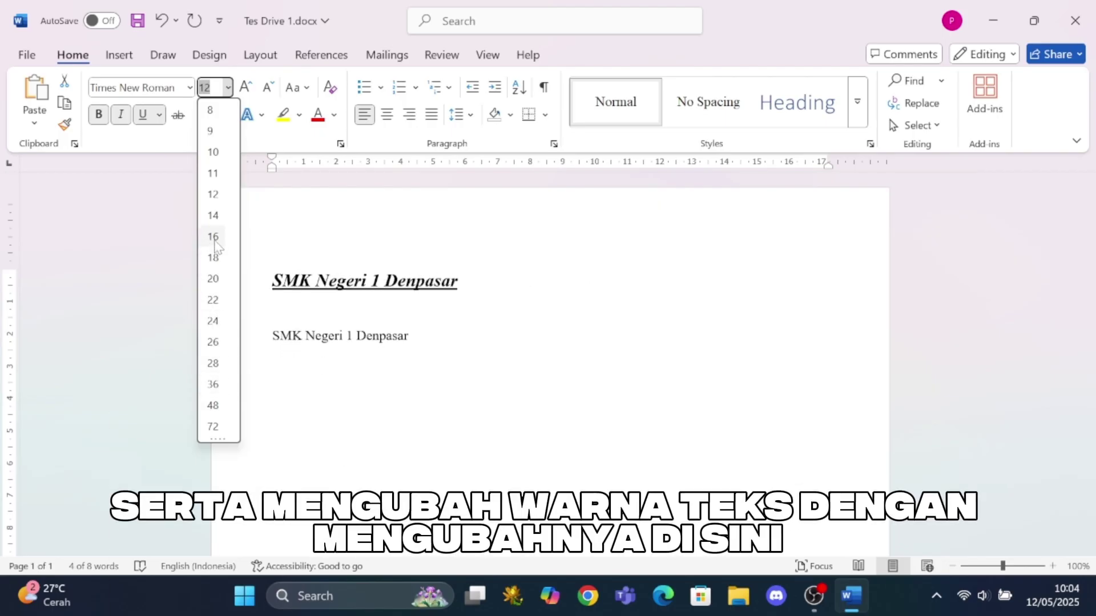
pyautogui.click(335, 115)
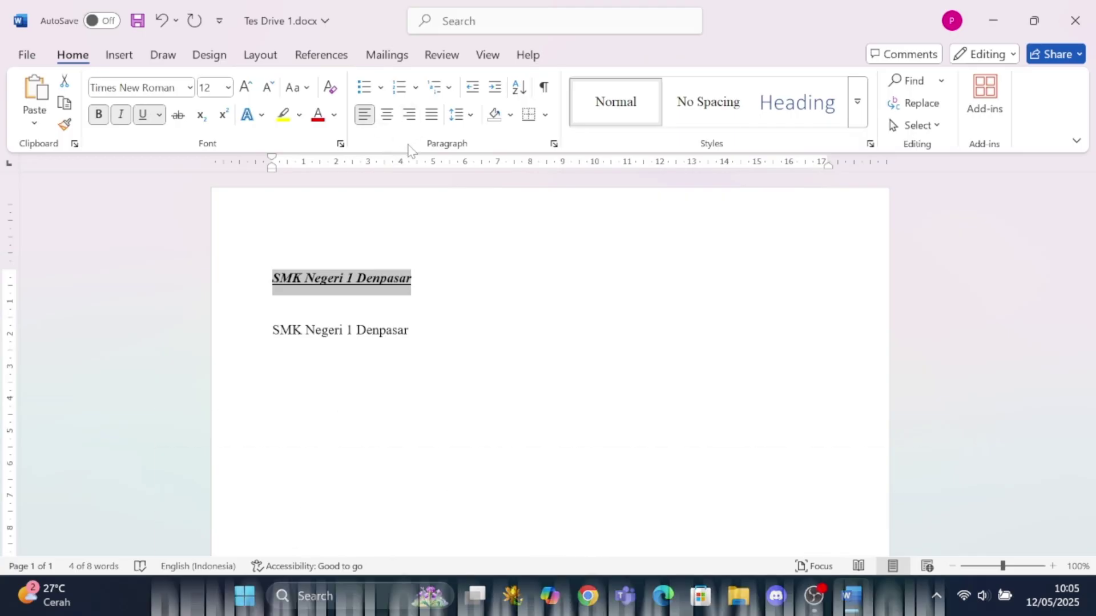
# Set the line spacing to 2,0 for everything from the first text line through the second
pyautogui.click(414, 274)
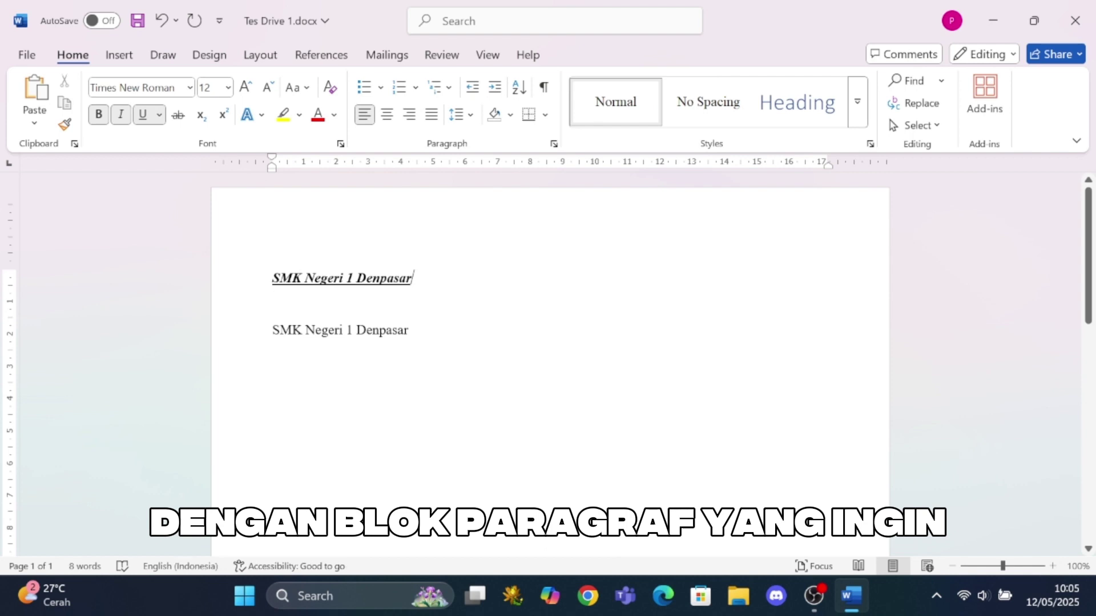
pyautogui.moveTo(411, 331); pyautogui.dragTo(274, 274)
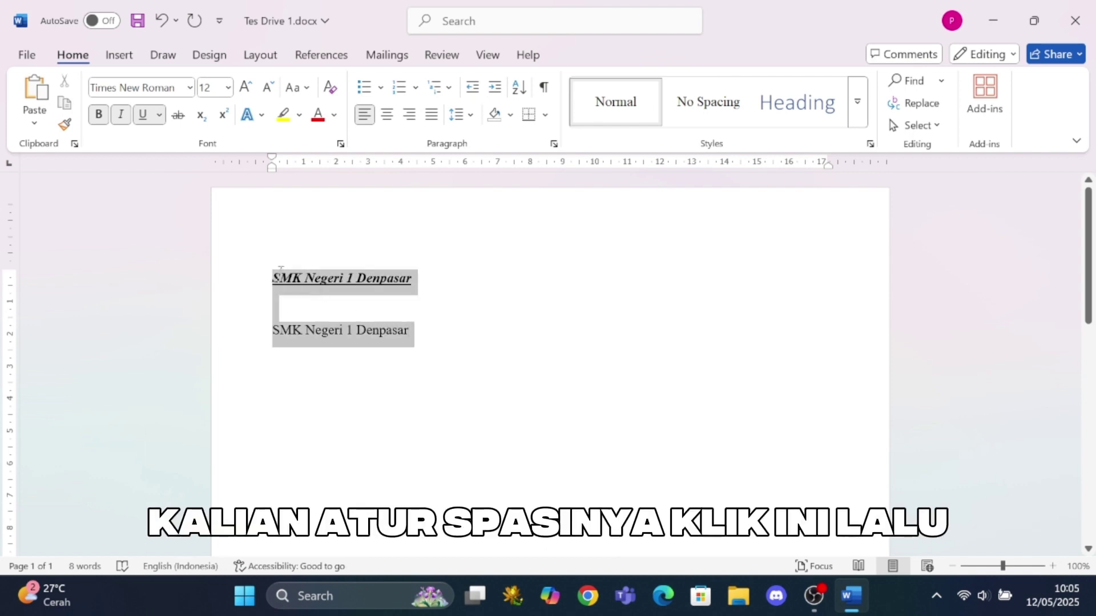
pyautogui.click(465, 119)
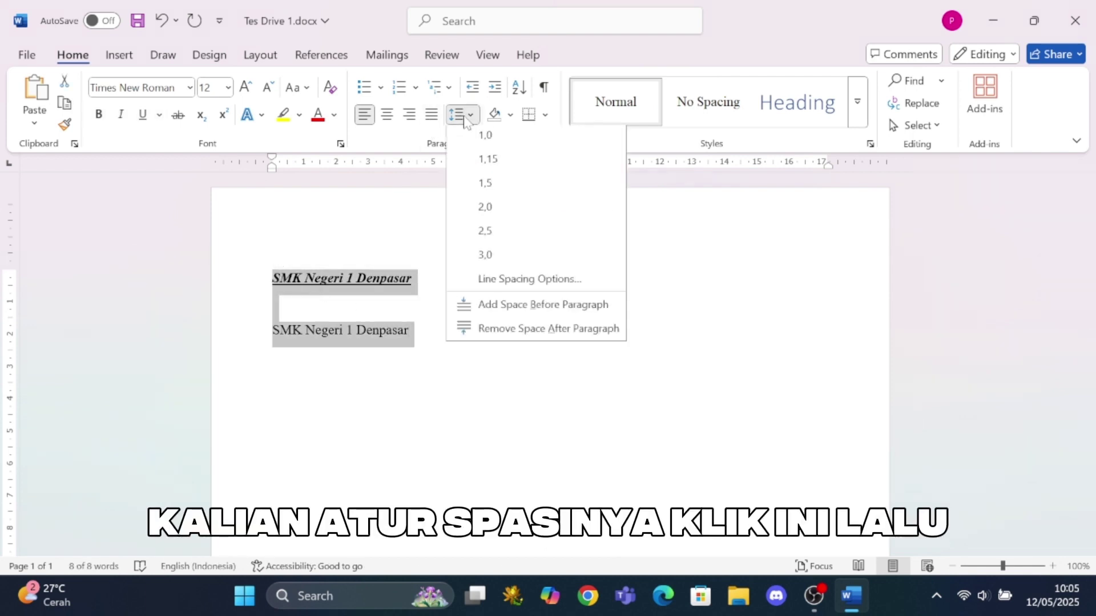
pyautogui.click(503, 211)
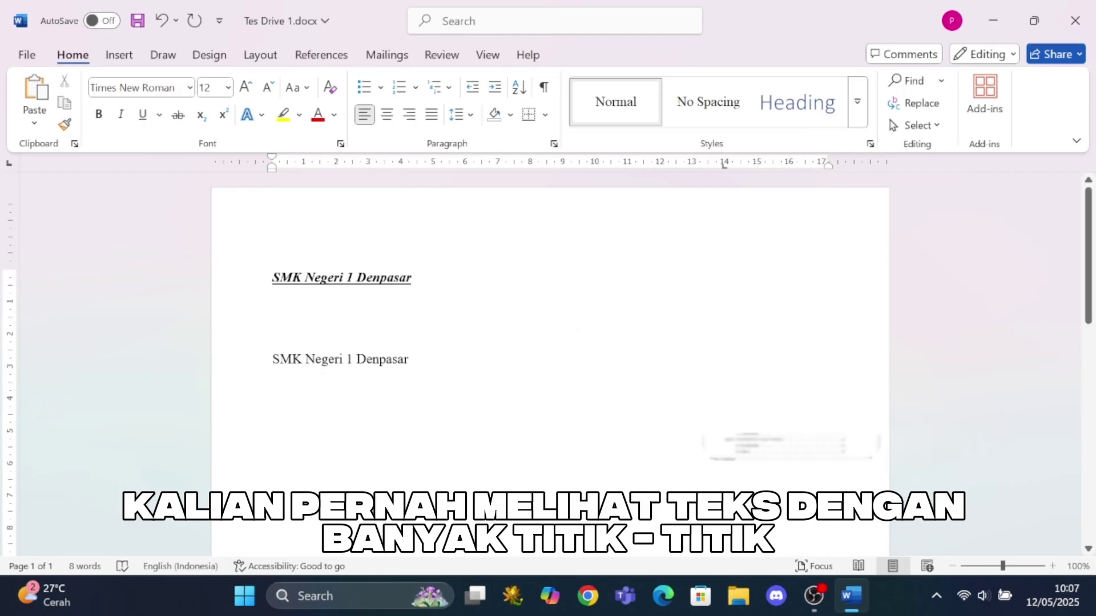
# Add a tab stop at 14 cm with the number 2 dotted leader to all the paragraphs
pyautogui.moveTo(414, 365); pyautogui.dragTo(295, 261)
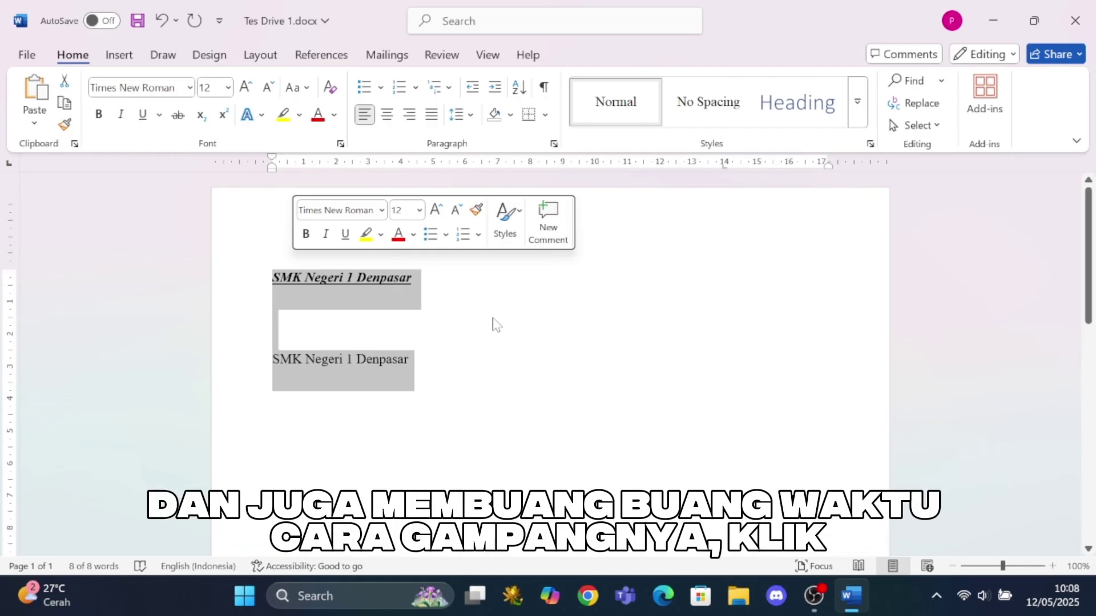
pyautogui.click(554, 144)
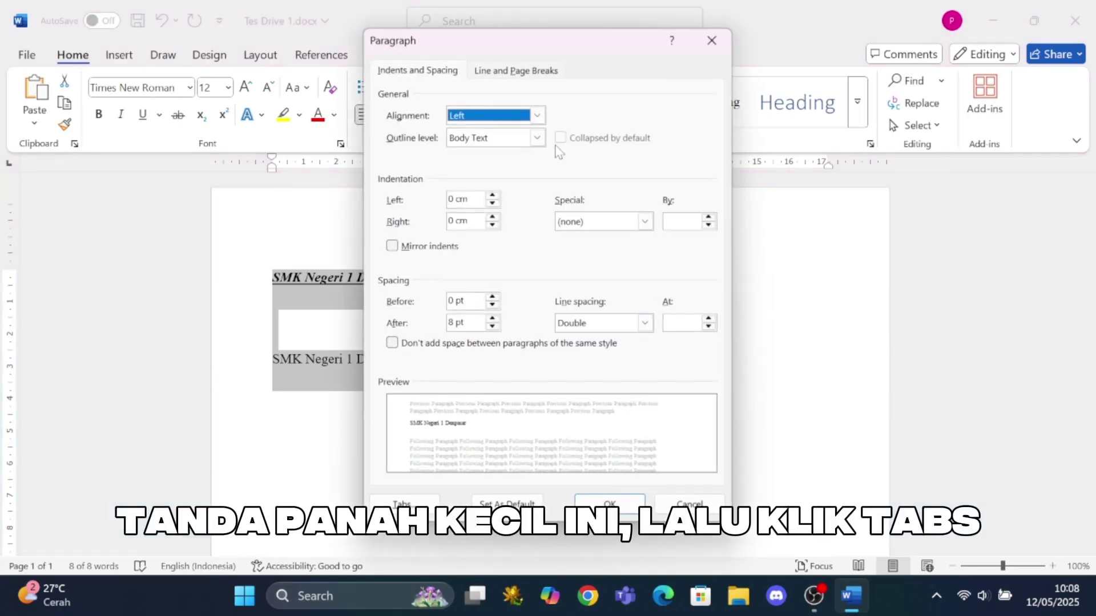
pyautogui.click(402, 502)
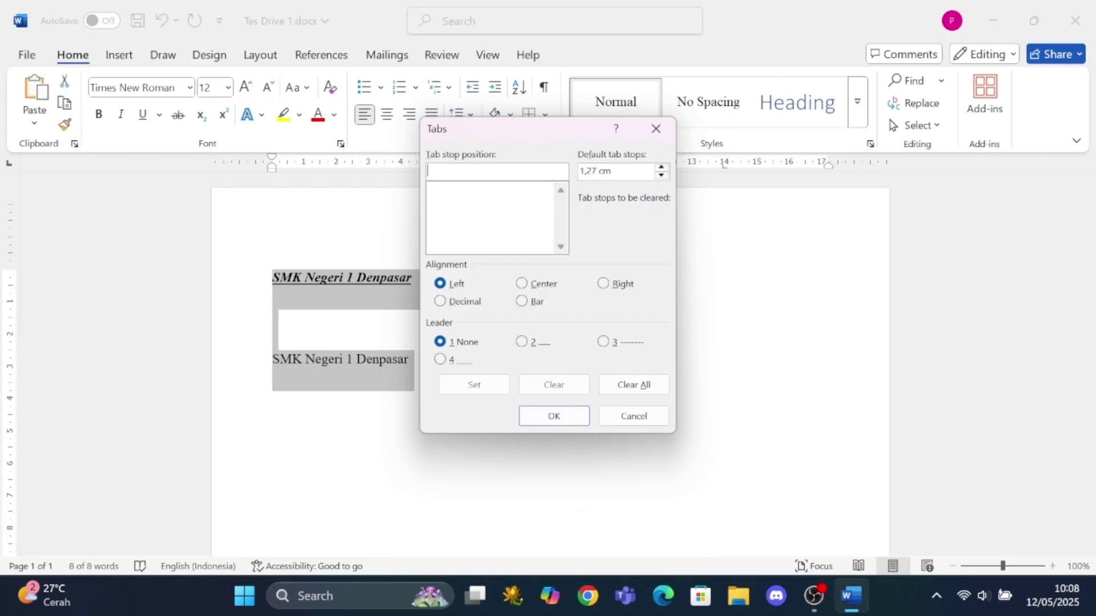
pyautogui.write('14')
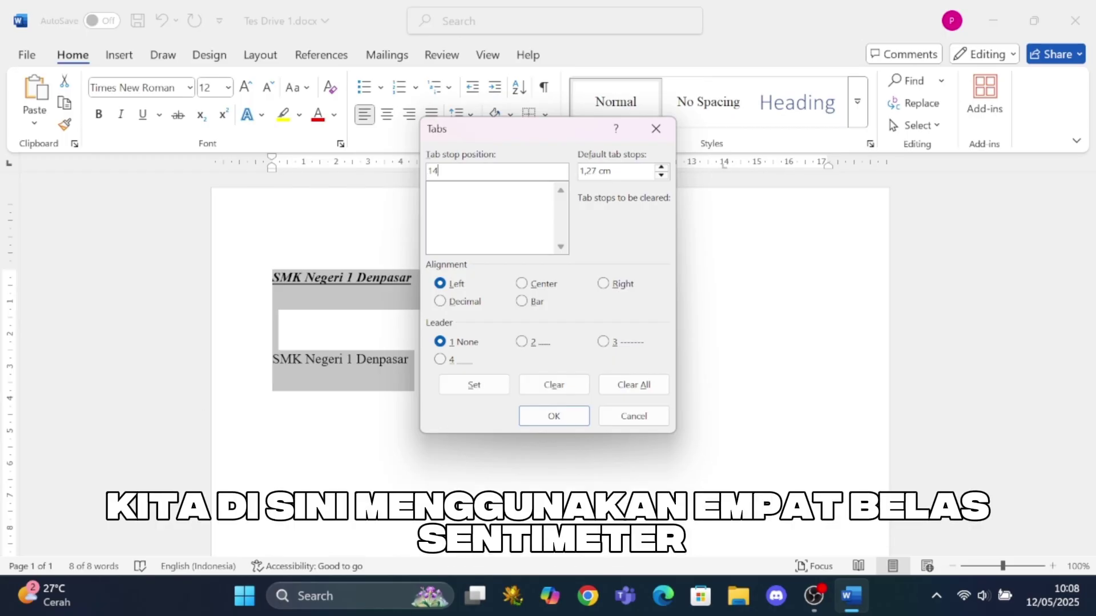
pyautogui.write(' cm')
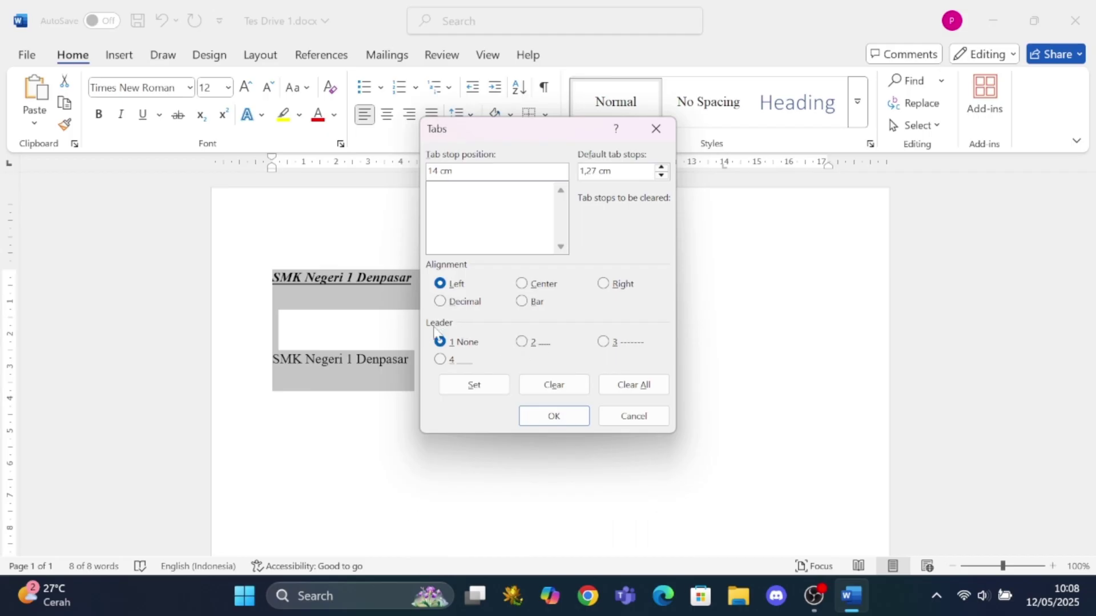
pyautogui.click(523, 343)
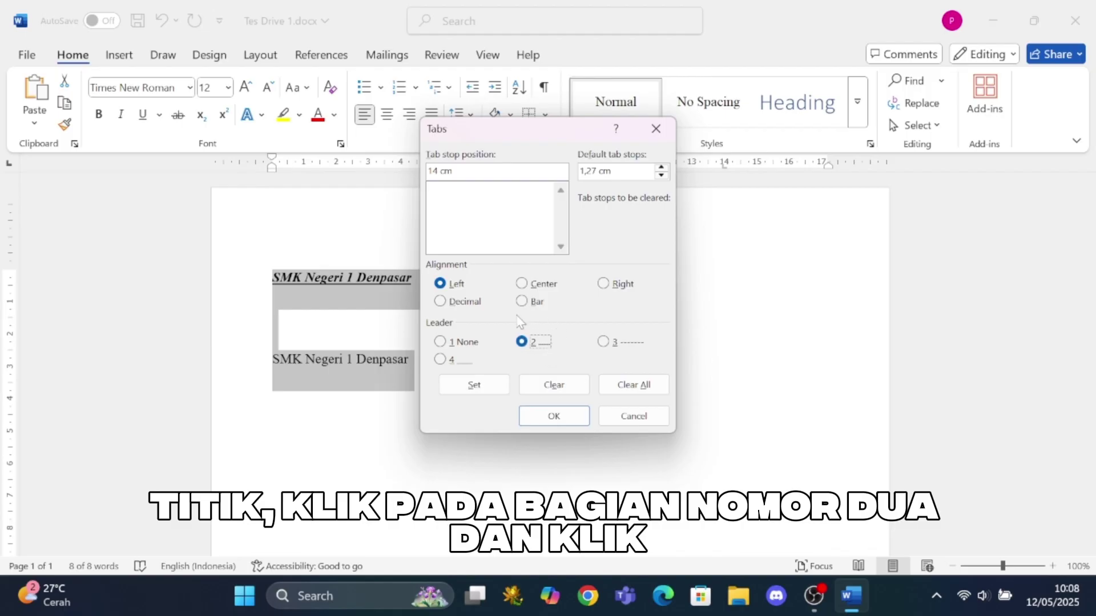
pyautogui.click(551, 416)
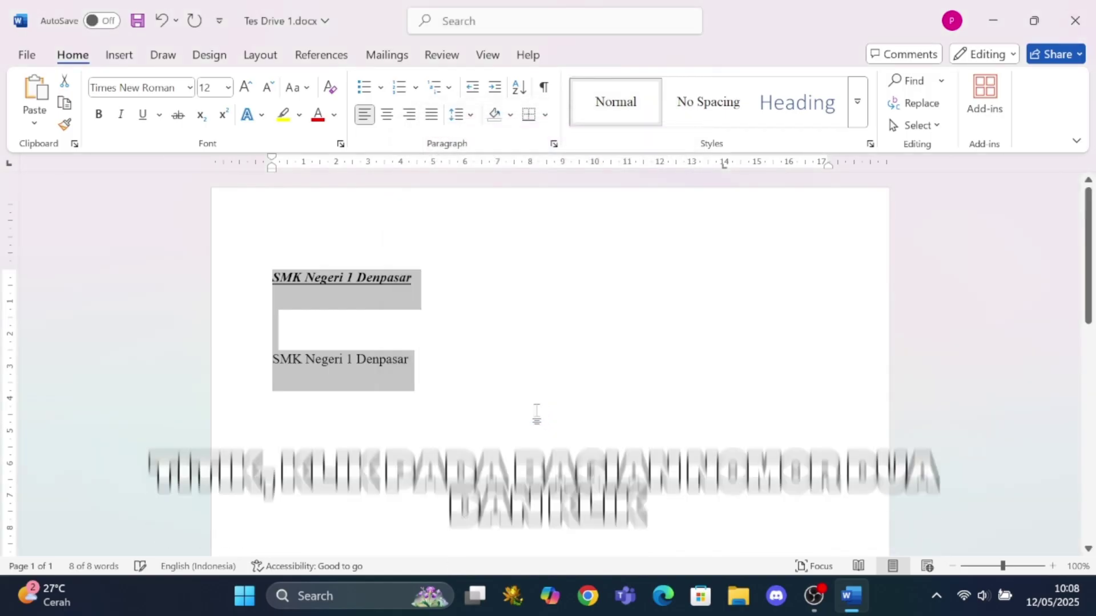
# Insert a dotted tab leader after the first text line, on the empty line and after the second text line
pyautogui.click(437, 287)
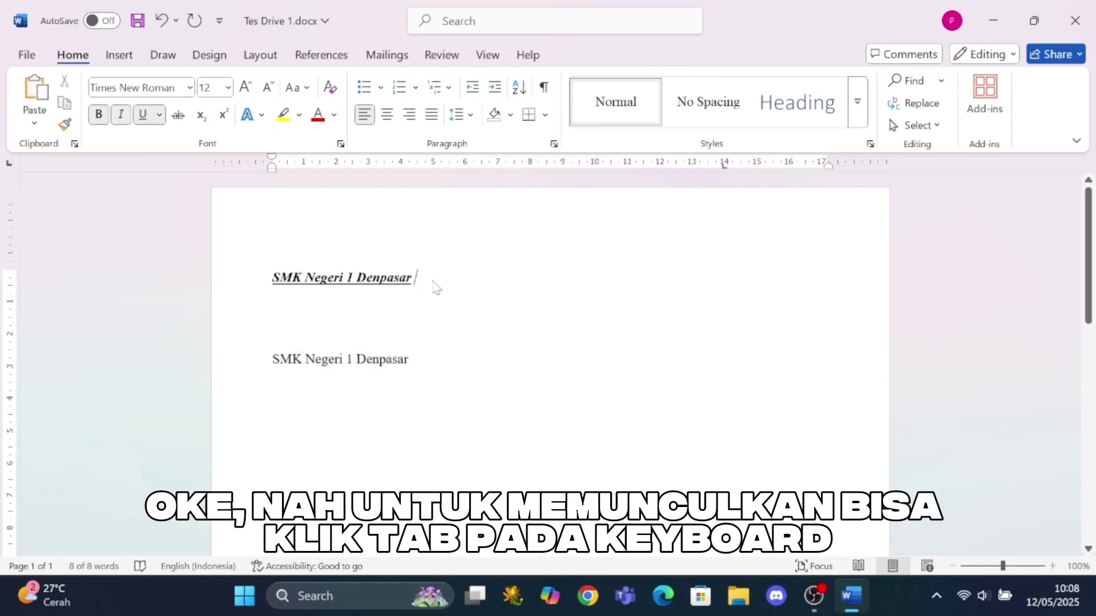
pyautogui.press('Tab')
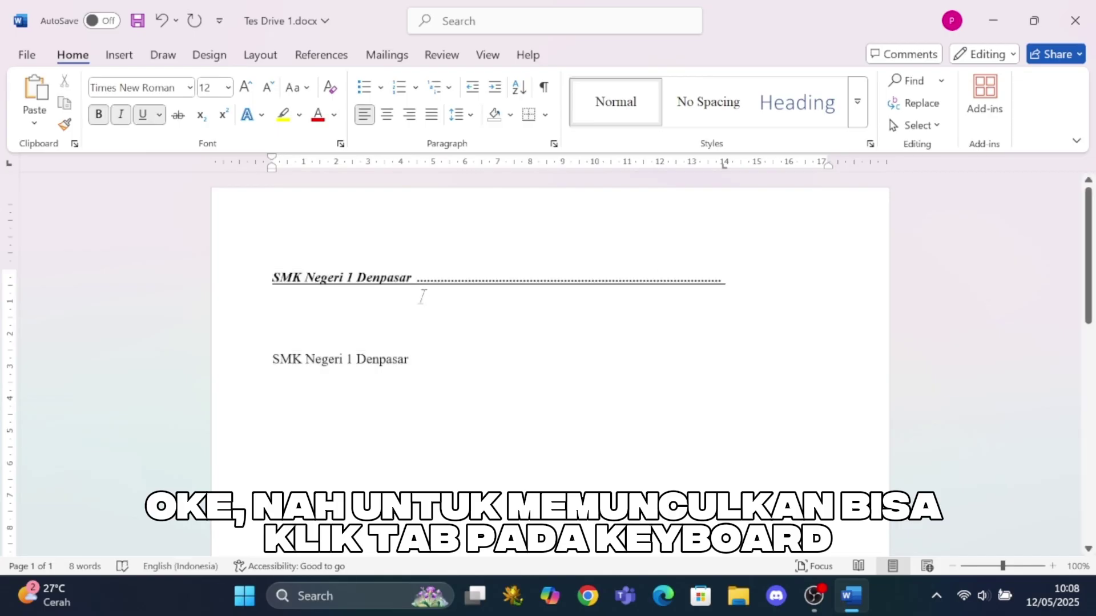
pyautogui.press('Down')
pyautogui.press('Tab')
pyautogui.press('Down')
pyautogui.press('Tab')
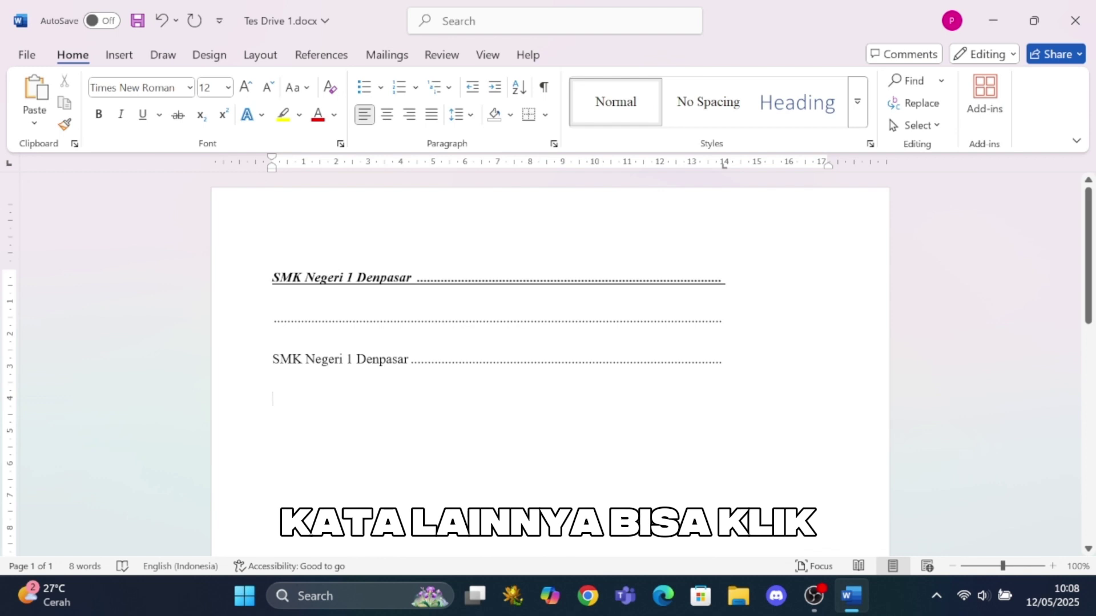
# Replace every occurrence of "SMK" in the document with "Sekolah menengah keju"
pyautogui.click(920, 104)
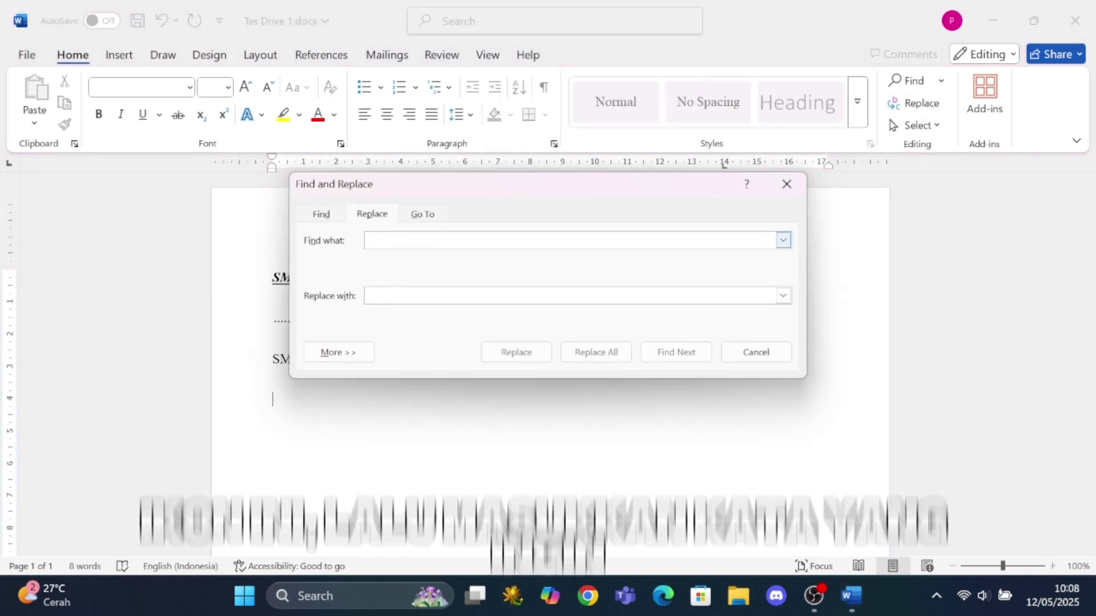
pyautogui.write('Sekolah menge')
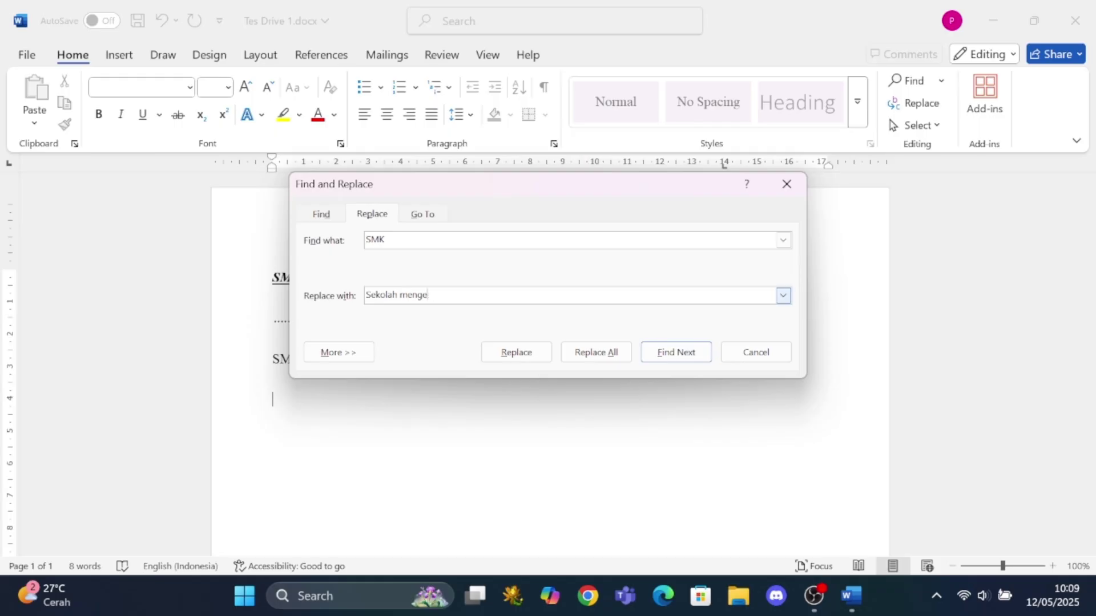
pyautogui.write('ngah keju')
pyautogui.click(594, 352)
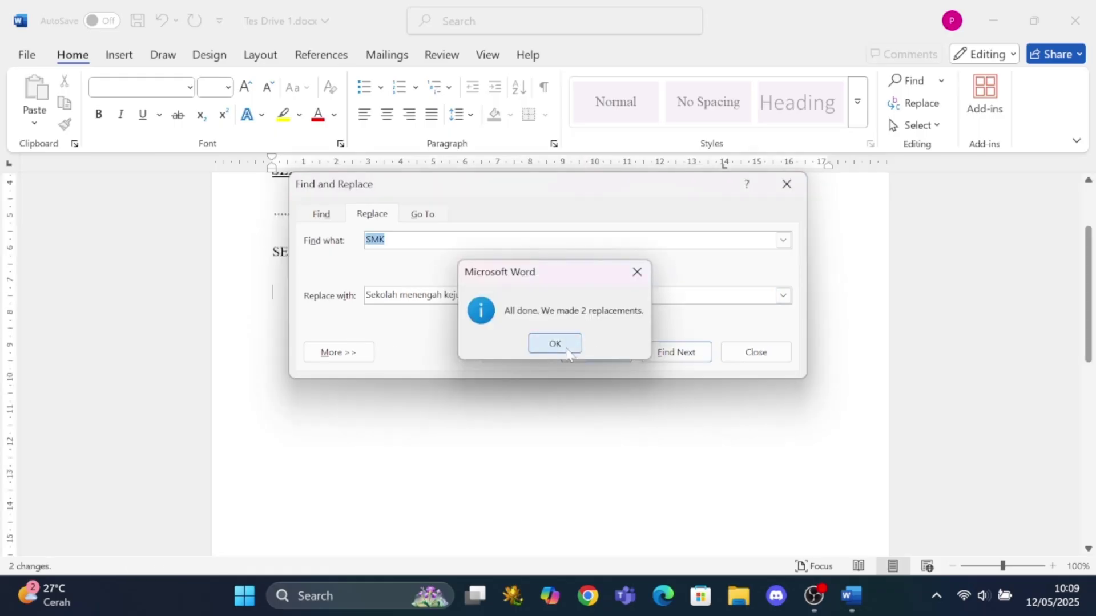
# Dismiss the replacement message and close the Find and Replace dialog
pyautogui.click(568, 351)
pyautogui.click(787, 184)
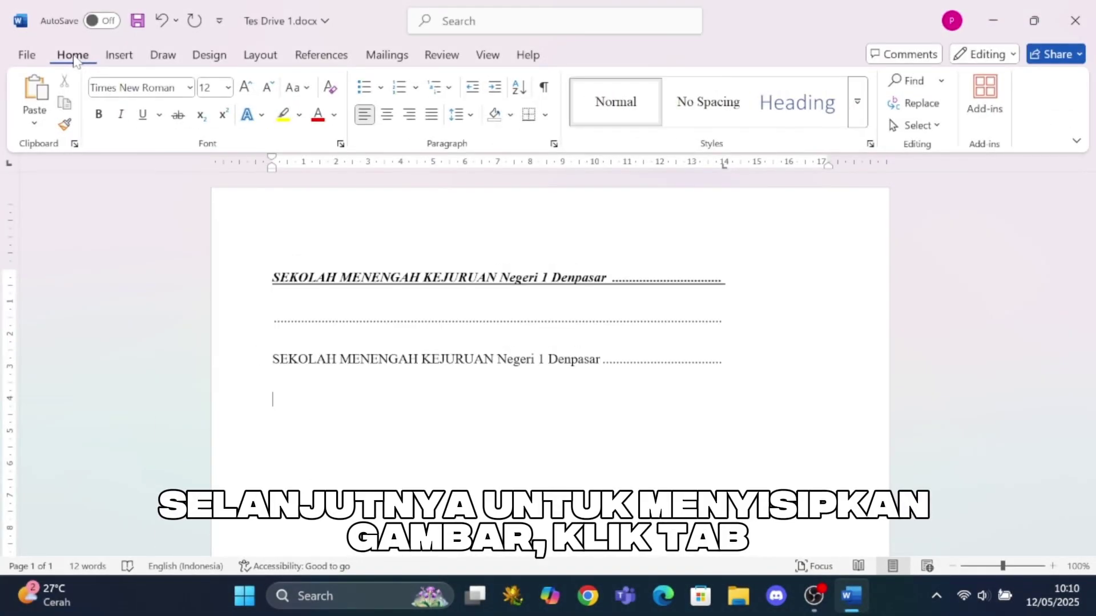
# Search this device's files for "logo" and insert the picture "logo skensa.png" on the line below the second text line
pyautogui.click(118, 55)
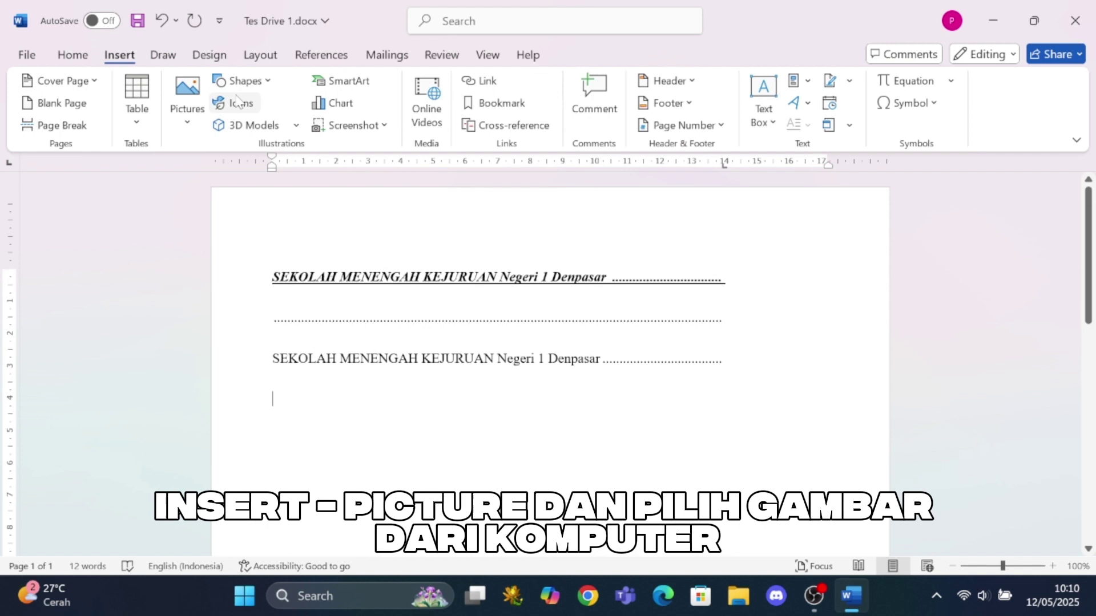
pyautogui.click(187, 103)
pyautogui.click(206, 174)
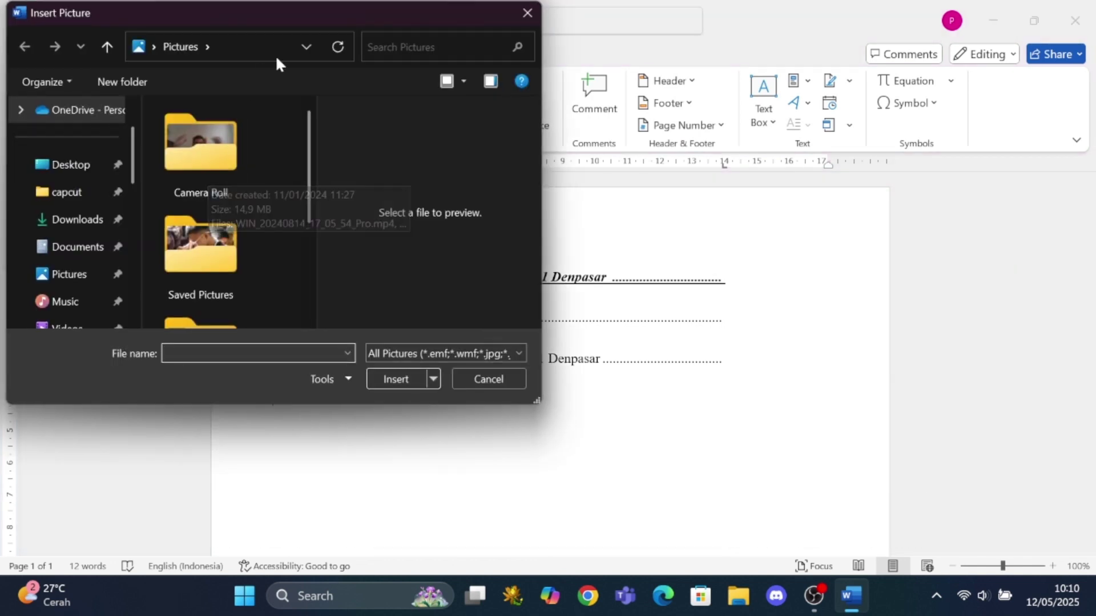
pyautogui.scroll(2, 54, 139)
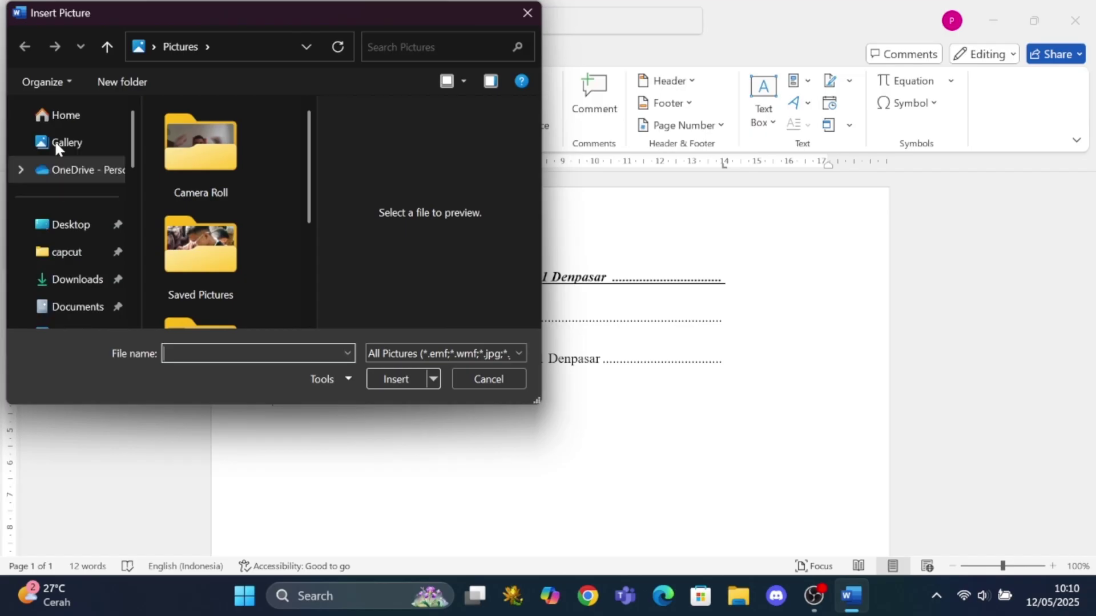
pyautogui.click(74, 114)
pyautogui.click(411, 47)
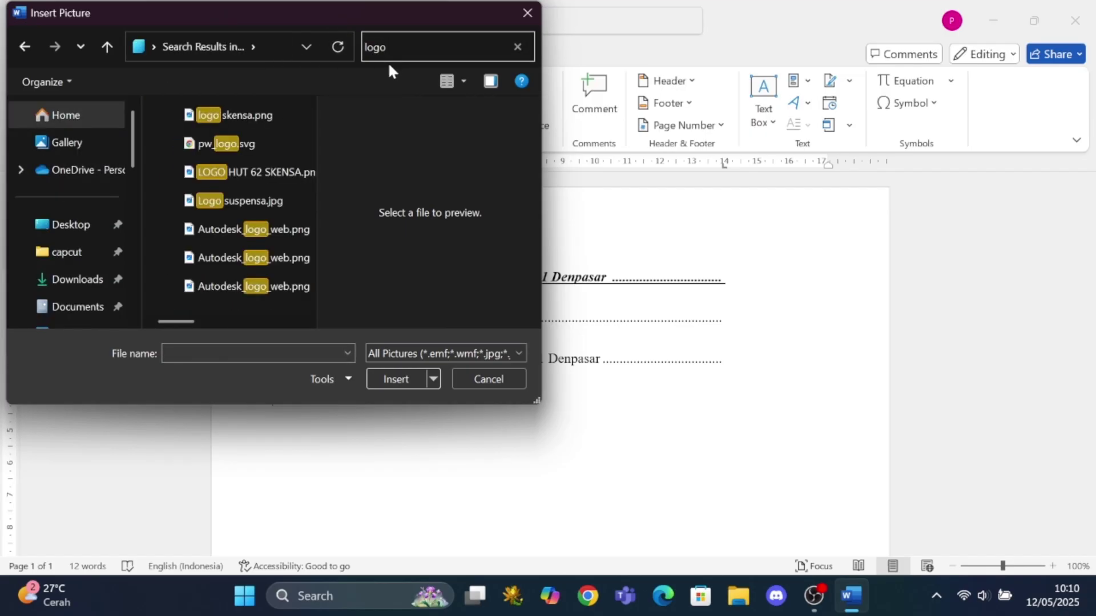
pyautogui.doubleClick(225, 114)
pyautogui.scroll(-5, 628, 394)
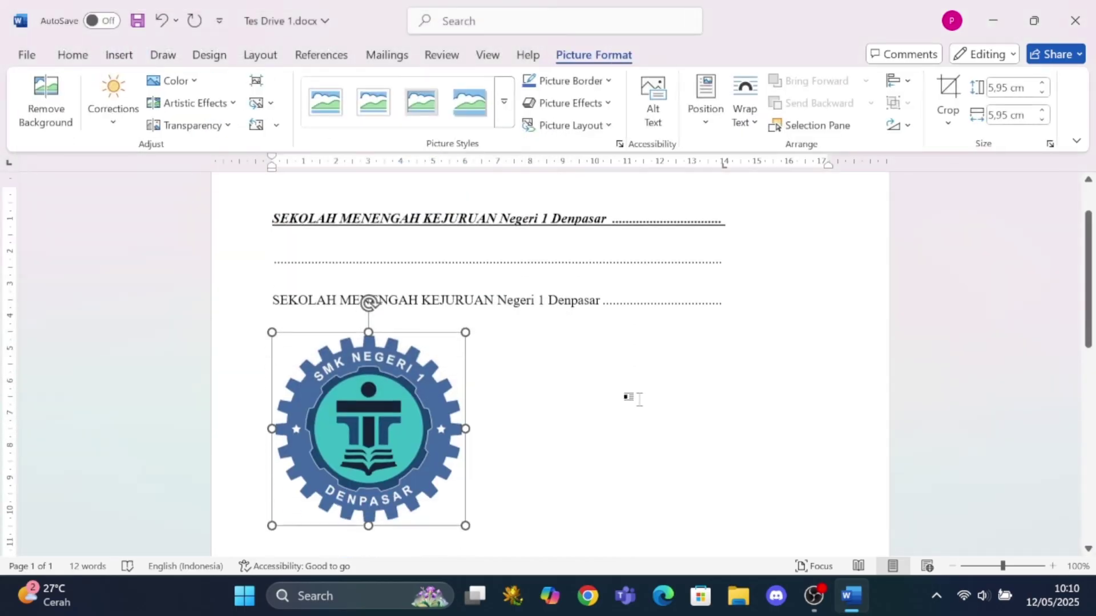
# Insert a 3x3 table on the line below the logo picture
pyautogui.click(357, 447)
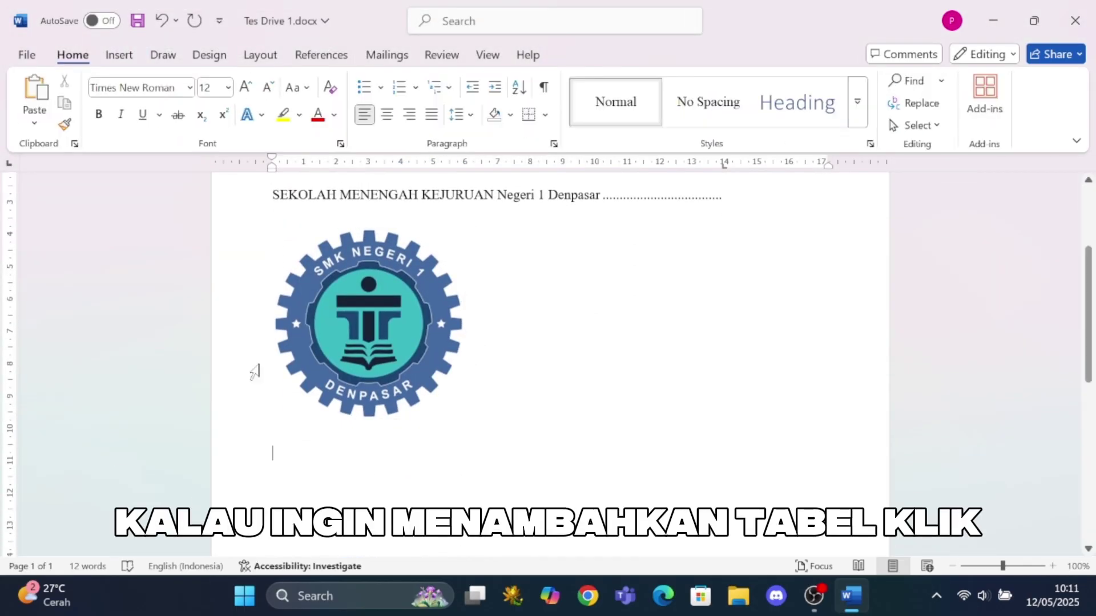
pyautogui.click(120, 54)
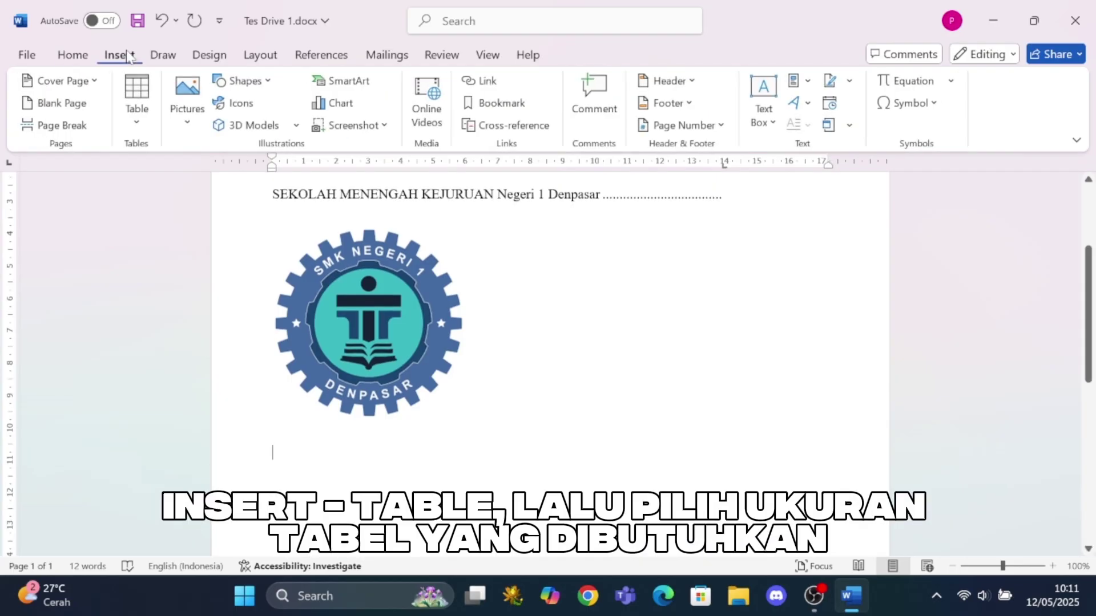
pyautogui.click(137, 94)
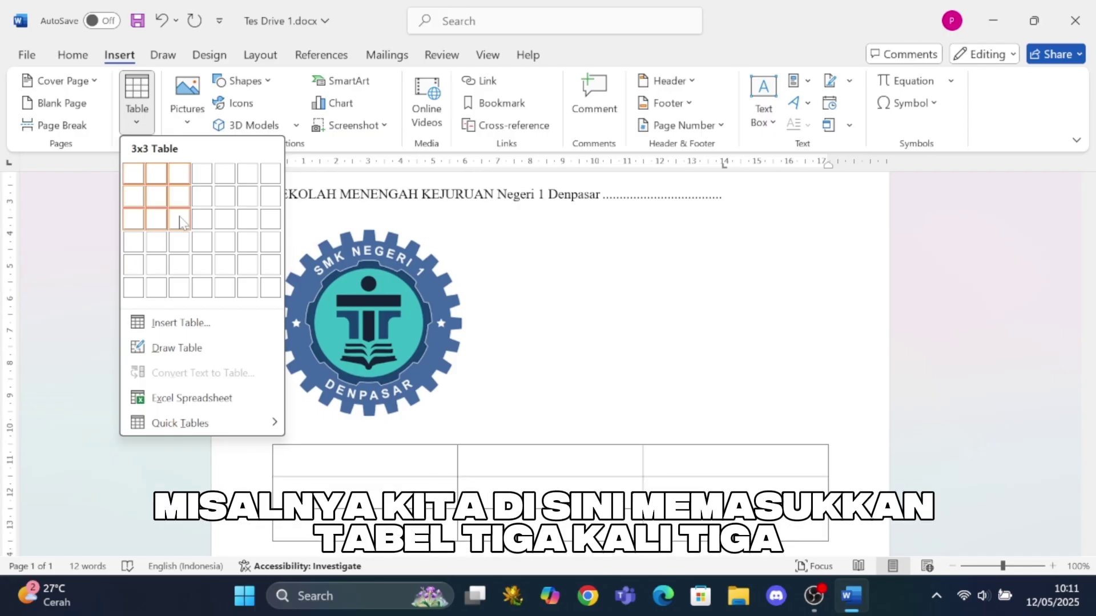
pyautogui.click(180, 222)
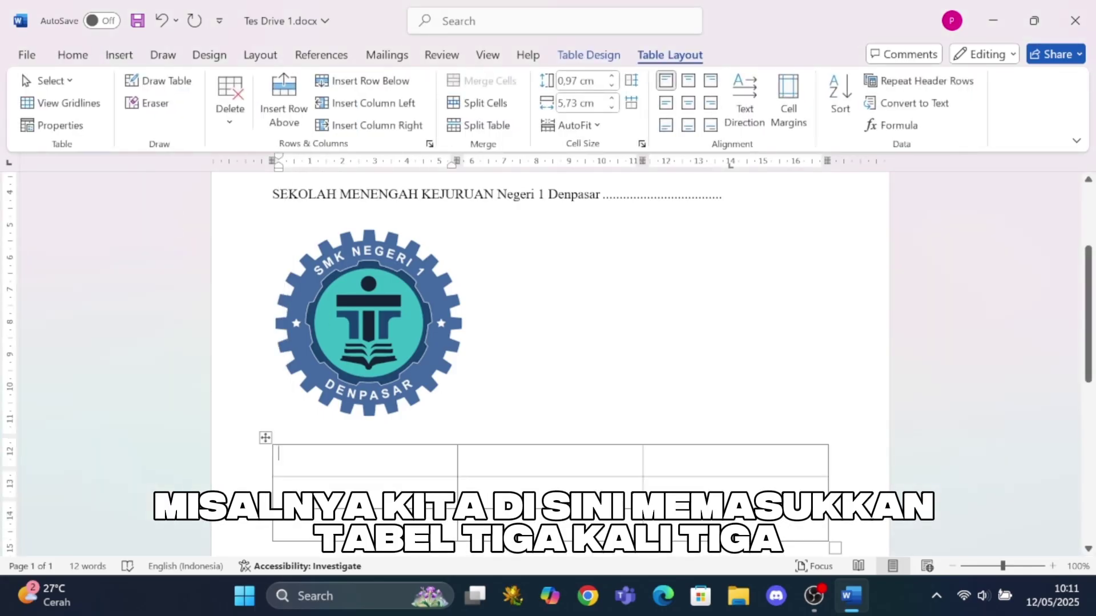
pyautogui.scroll(-3, 269, 281)
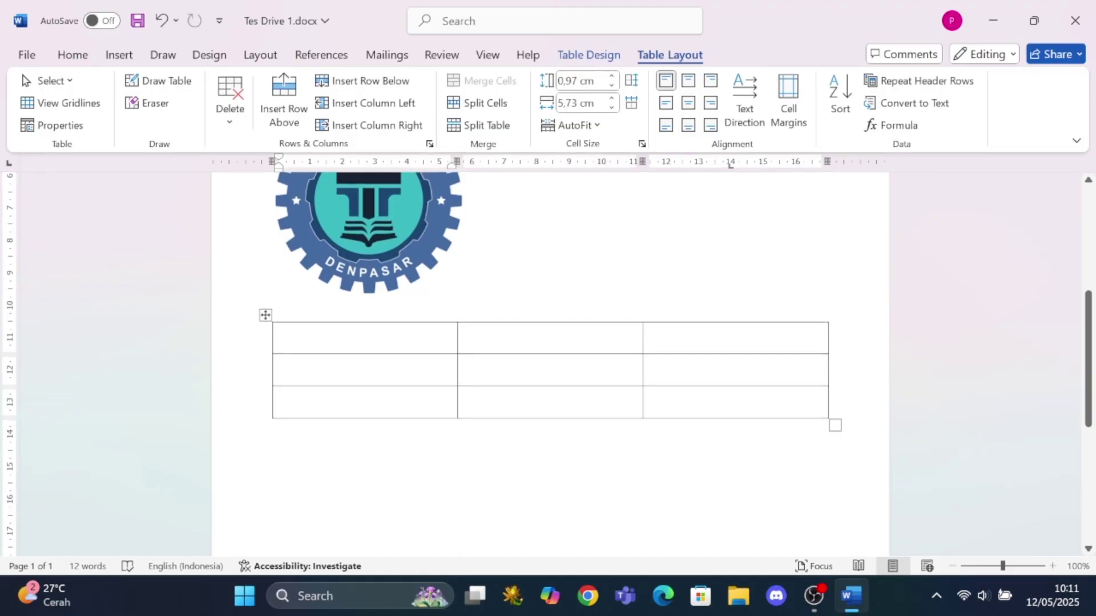
# Insert a page number at the bottom of the page in the Plain Number 2 style and close the footer
pyautogui.click(536, 447)
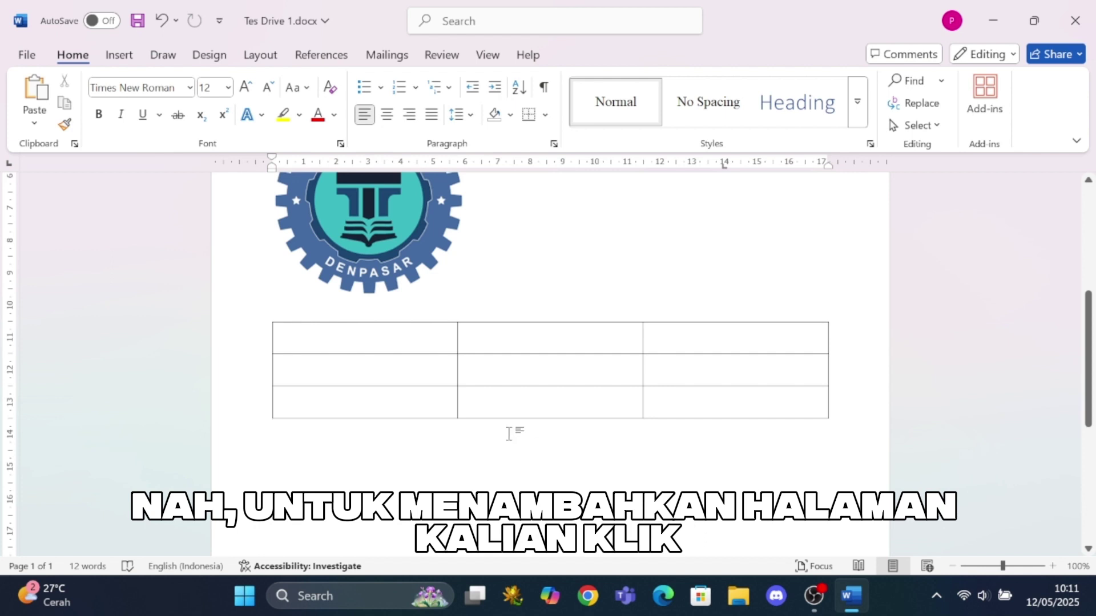
pyautogui.click(117, 56)
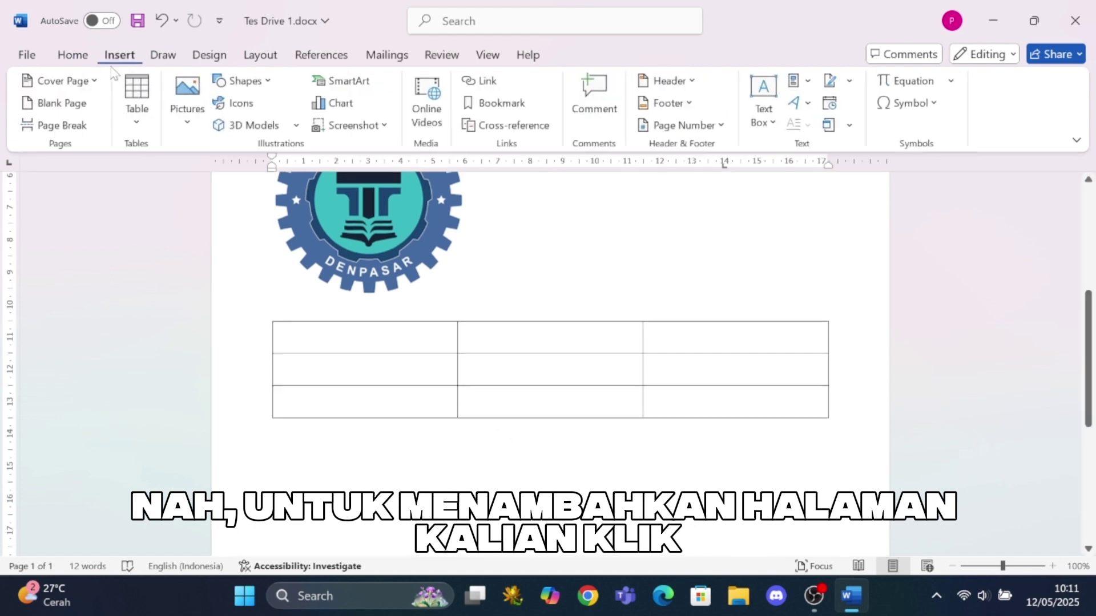
pyautogui.click(709, 128)
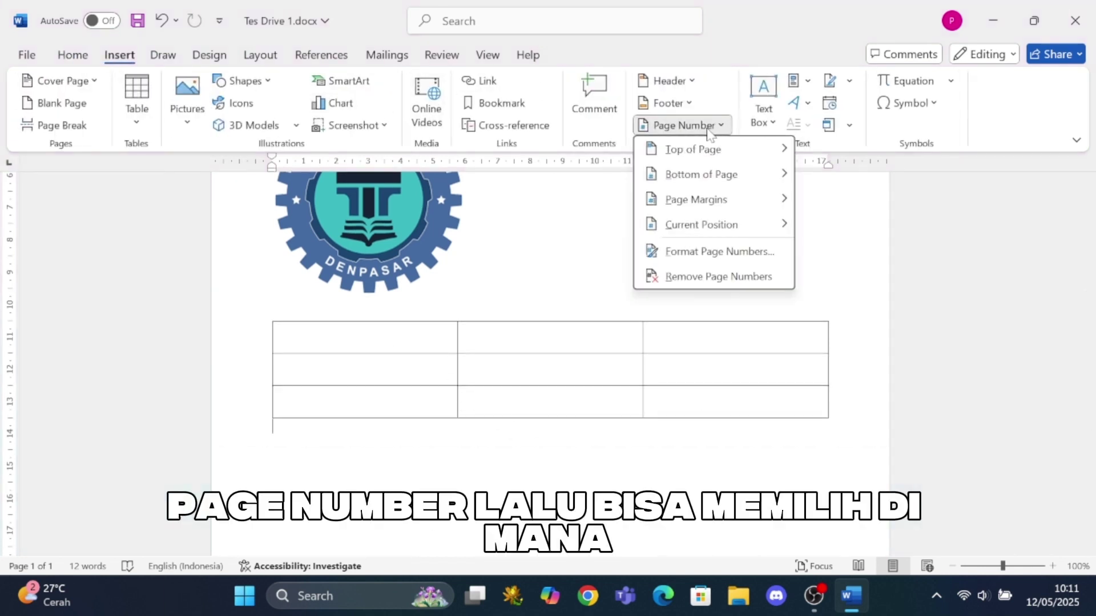
pyautogui.click(687, 173)
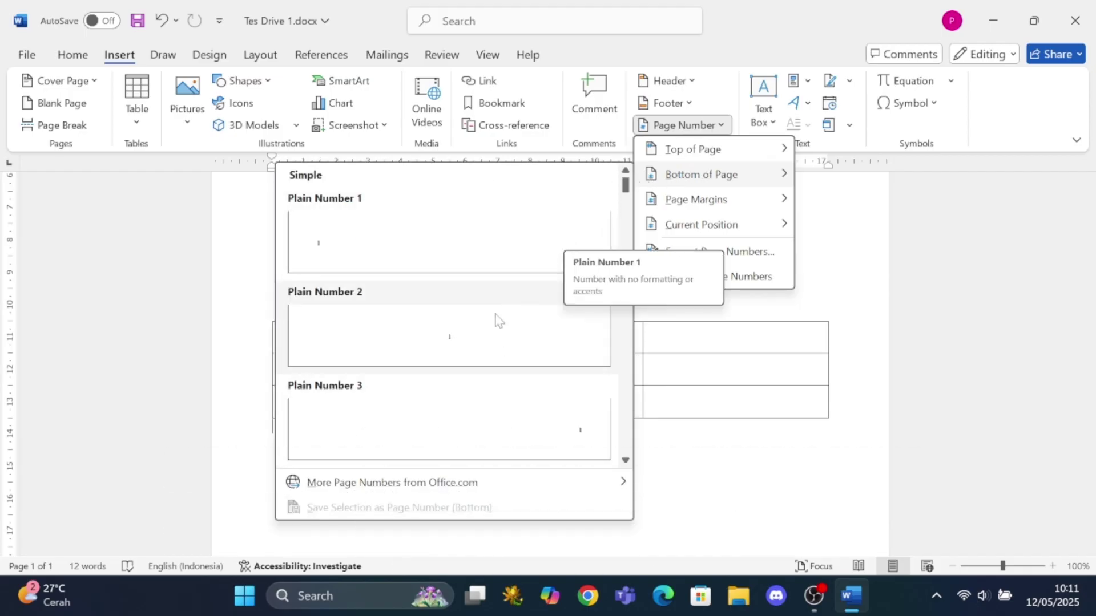
pyautogui.click(429, 355)
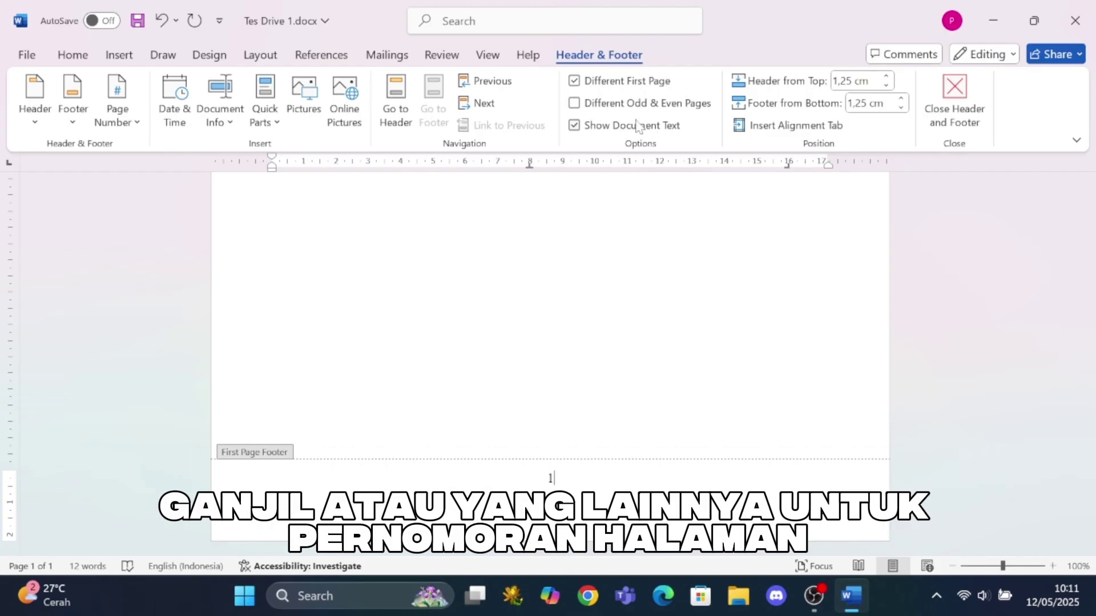
pyautogui.click(964, 105)
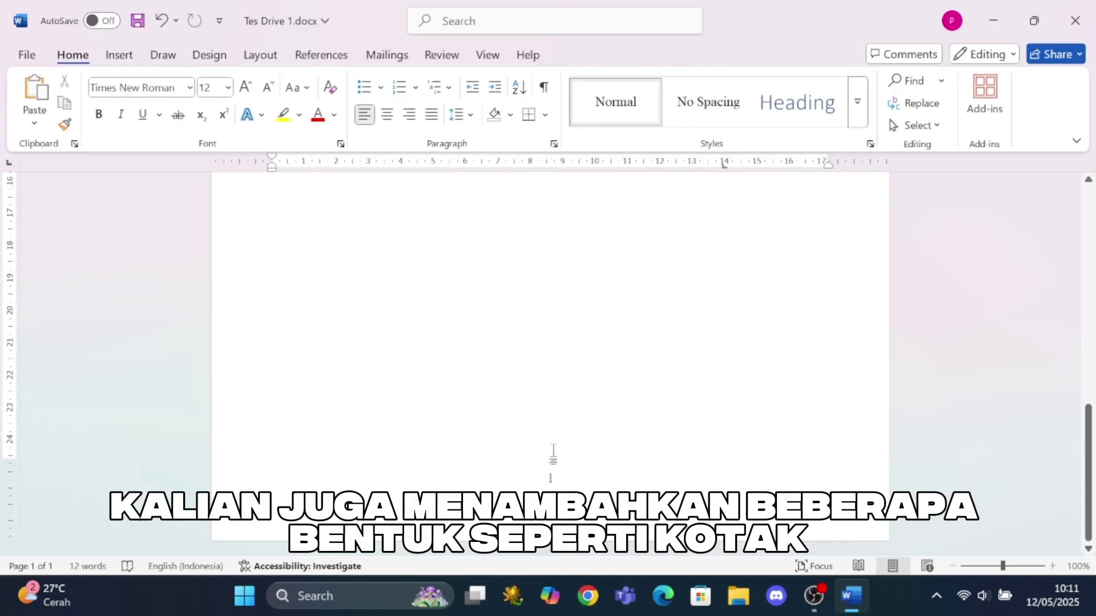
# Draw a rectangle about 8 cm wide and 3 cm high below the table and deselect it
pyautogui.scroll(5, 561, 442)
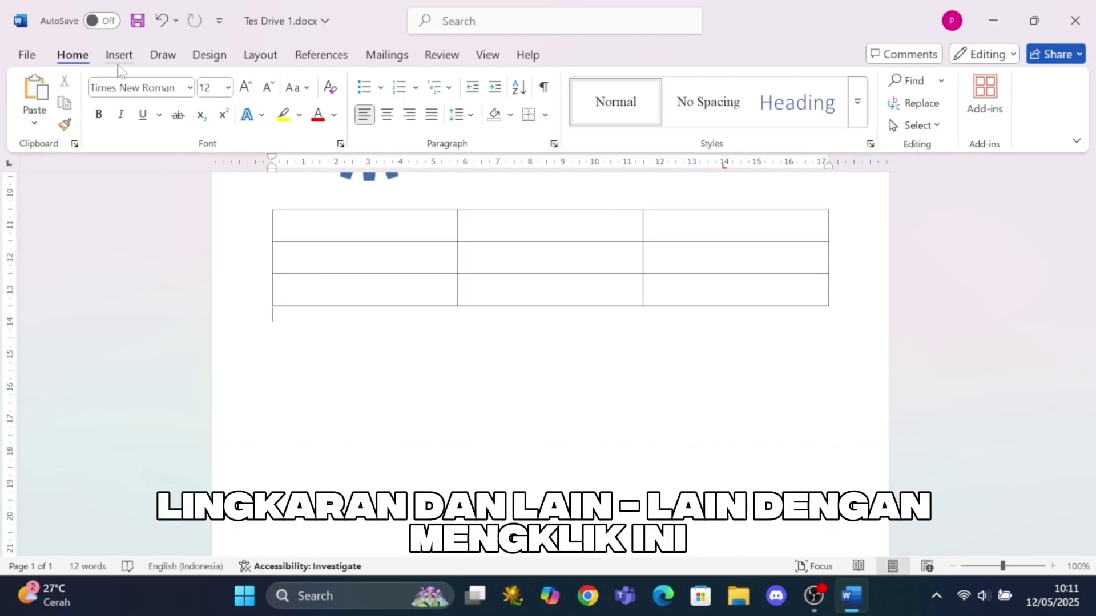
pyautogui.click(118, 57)
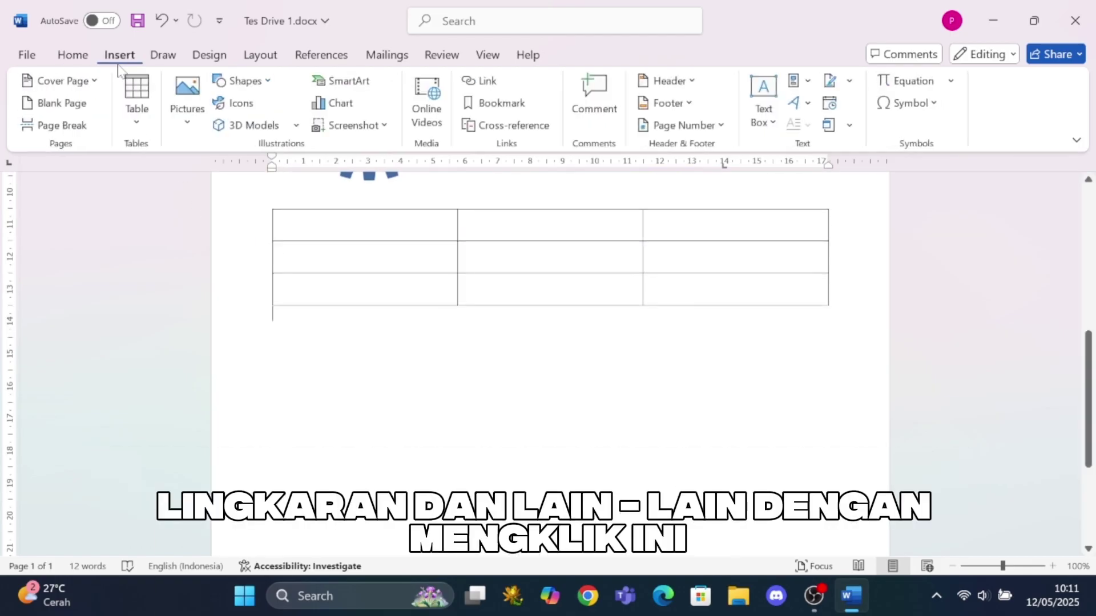
pyautogui.click(245, 80)
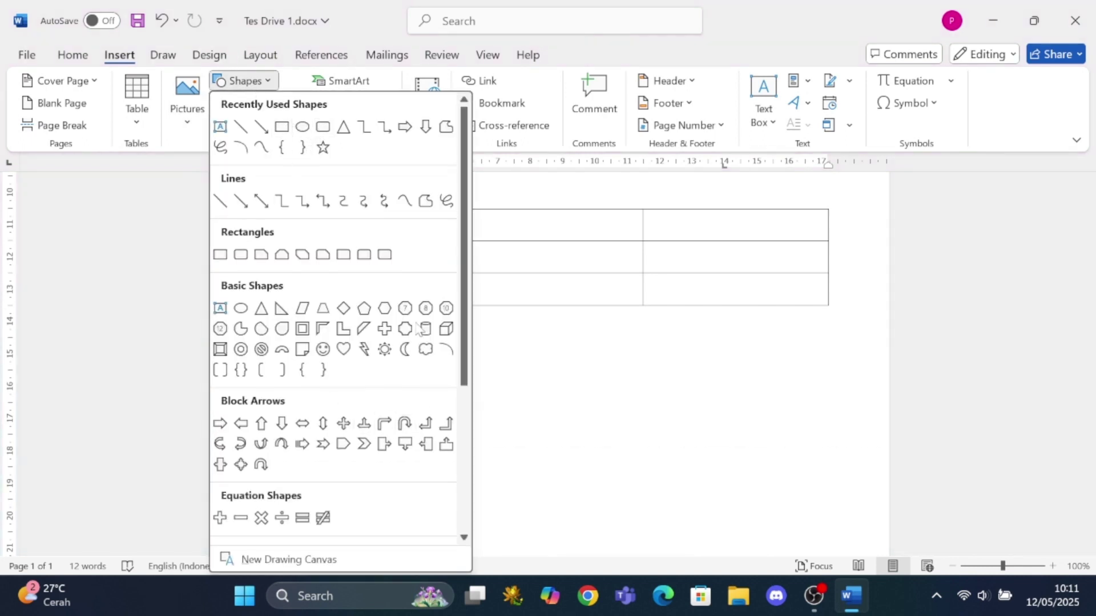
pyautogui.click(221, 254)
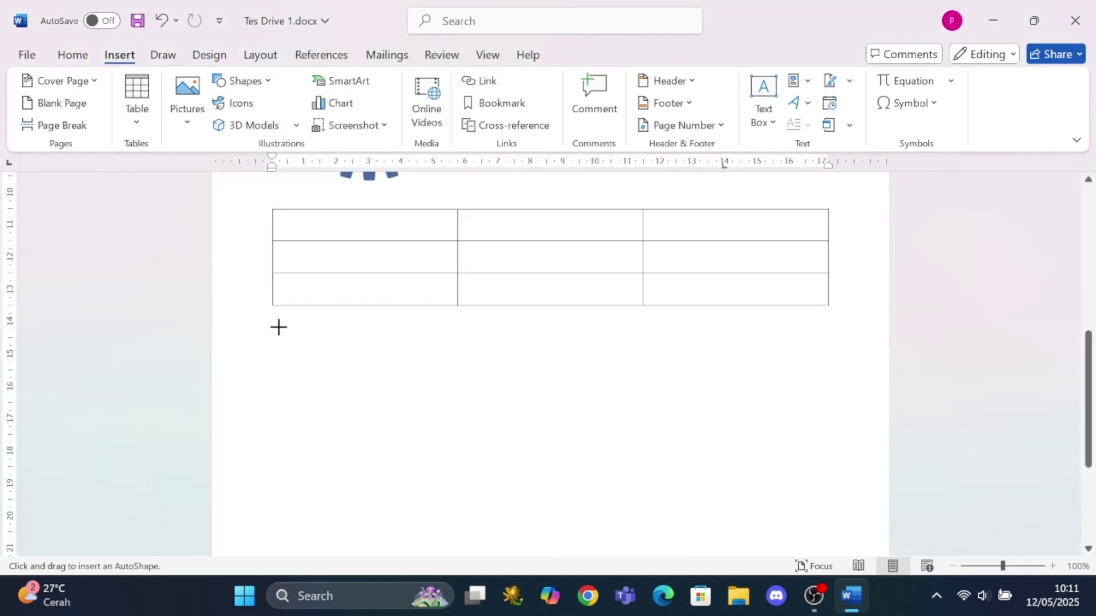
pyautogui.moveTo(276, 324)
pyautogui.mouseDown()
pyautogui.moveTo(382, 354)
pyautogui.moveTo(529, 420)
pyautogui.mouseUp()
pyautogui.click(582, 411)
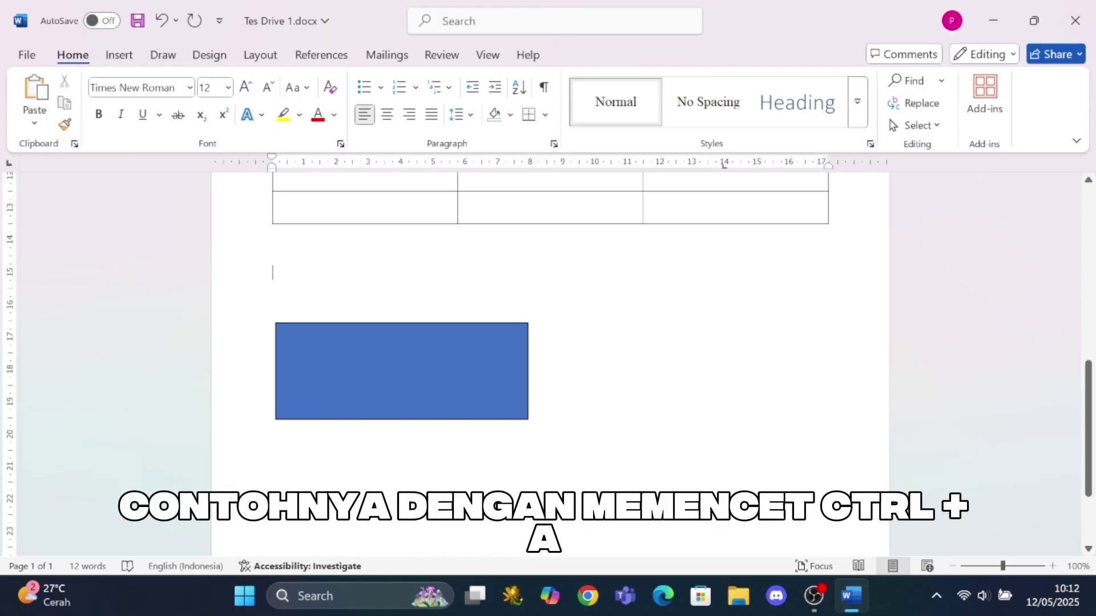
# Select the document's entire content, look through the selected text, picture, table and rectangle, and clear the selection
pyautogui.hotkey('ctrl', 'a')
pyautogui.scroll(10, 655, 387)
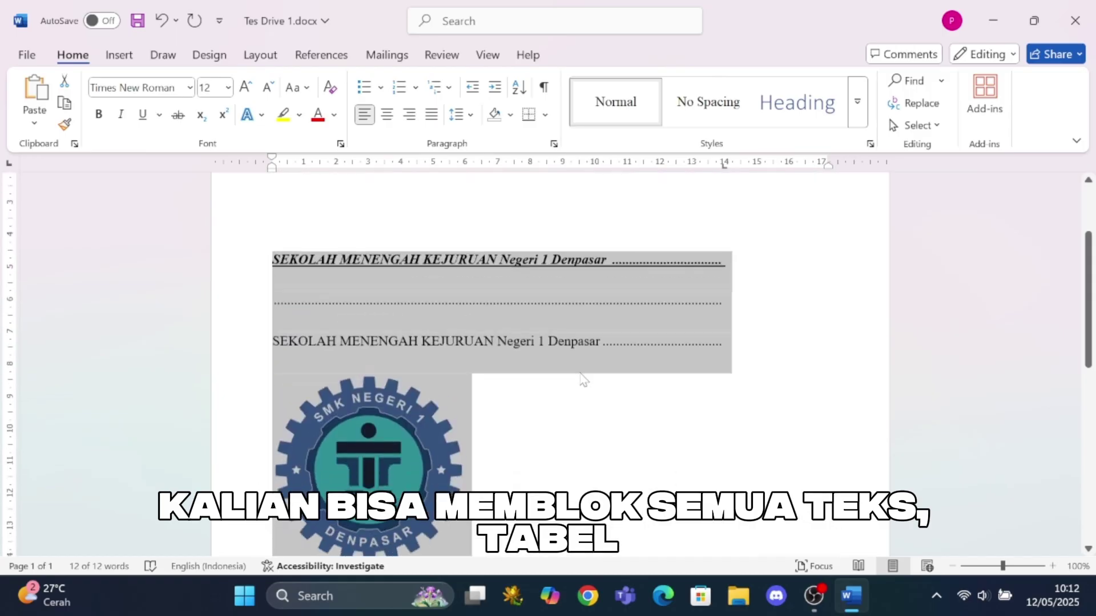
pyautogui.scroll(-13, 582, 380)
pyautogui.scroll(6, 569, 370)
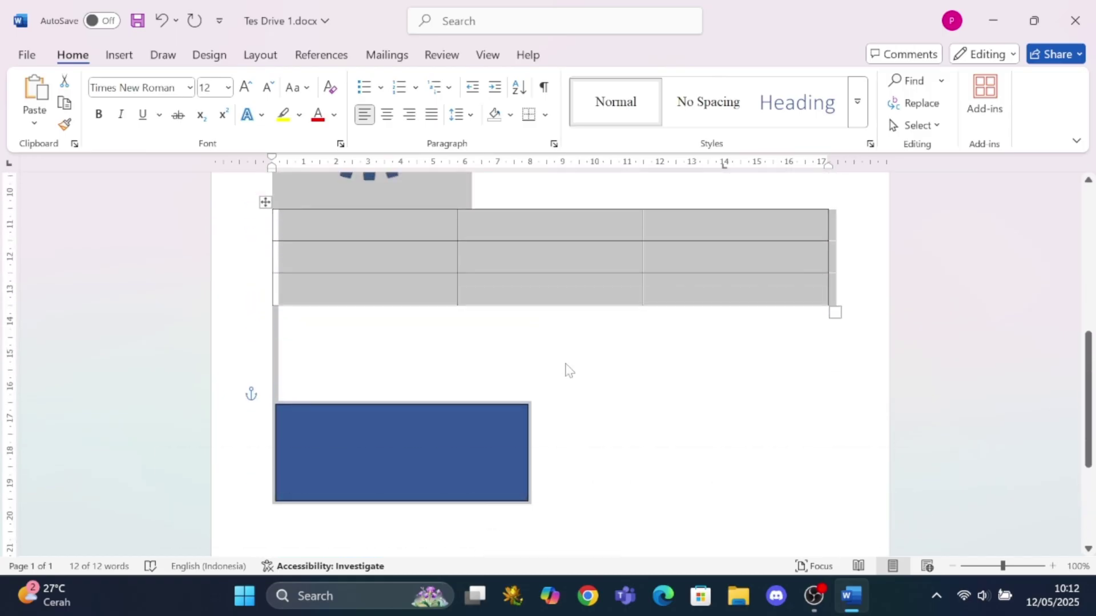
pyautogui.scroll(2, 569, 370)
pyautogui.scroll(-1, 565, 365)
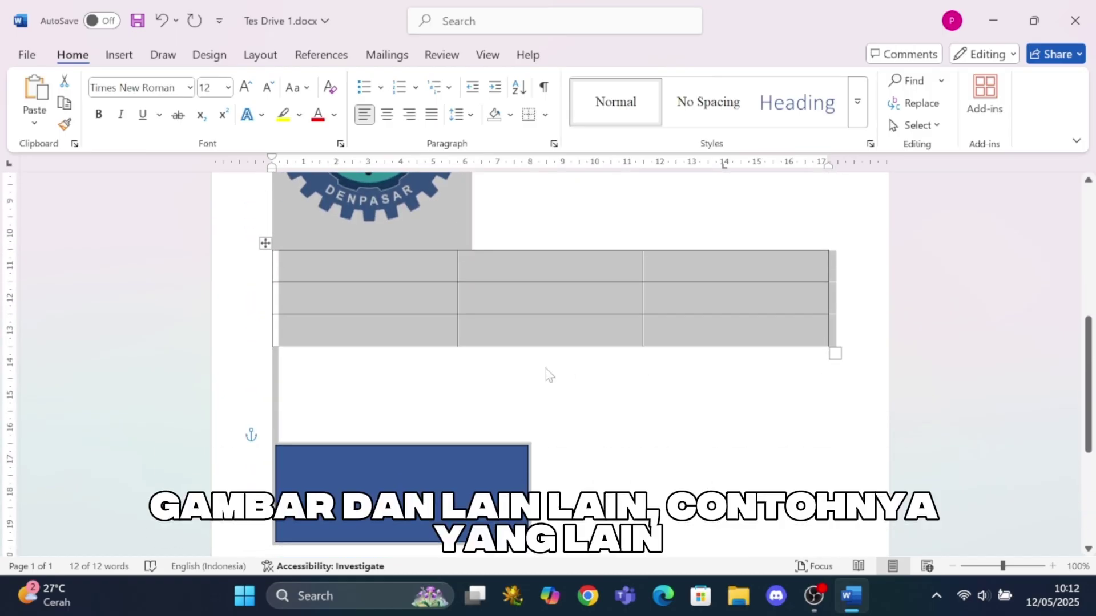
pyautogui.click(385, 400)
pyautogui.scroll(-1, 387, 402)
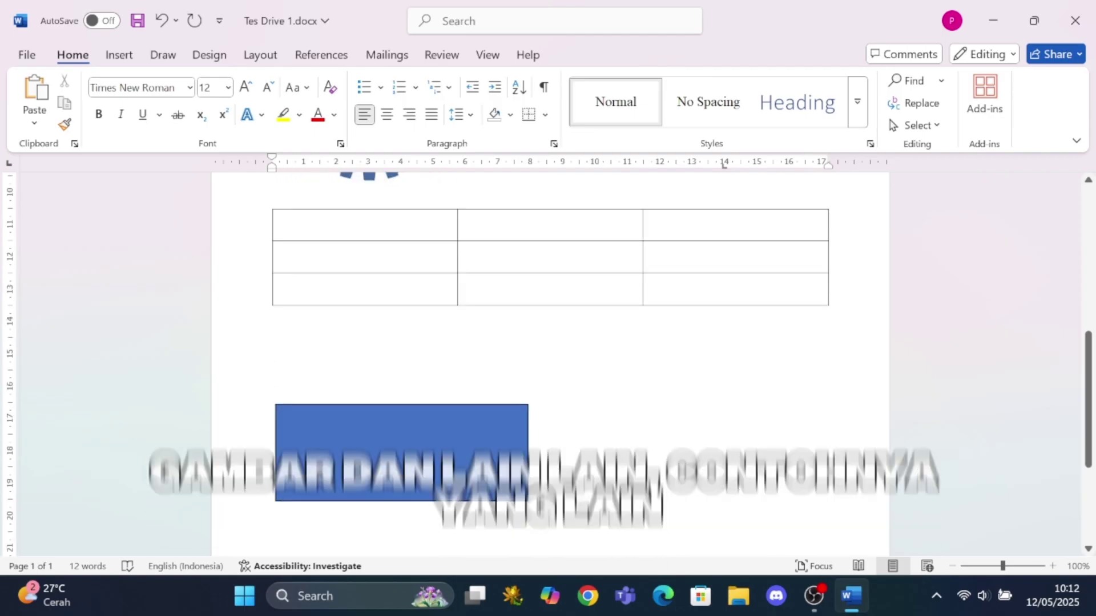
# Undo the dotted tab leader on the empty line between the table and the rectangle
pyautogui.hotkey('ctrl', 'z')
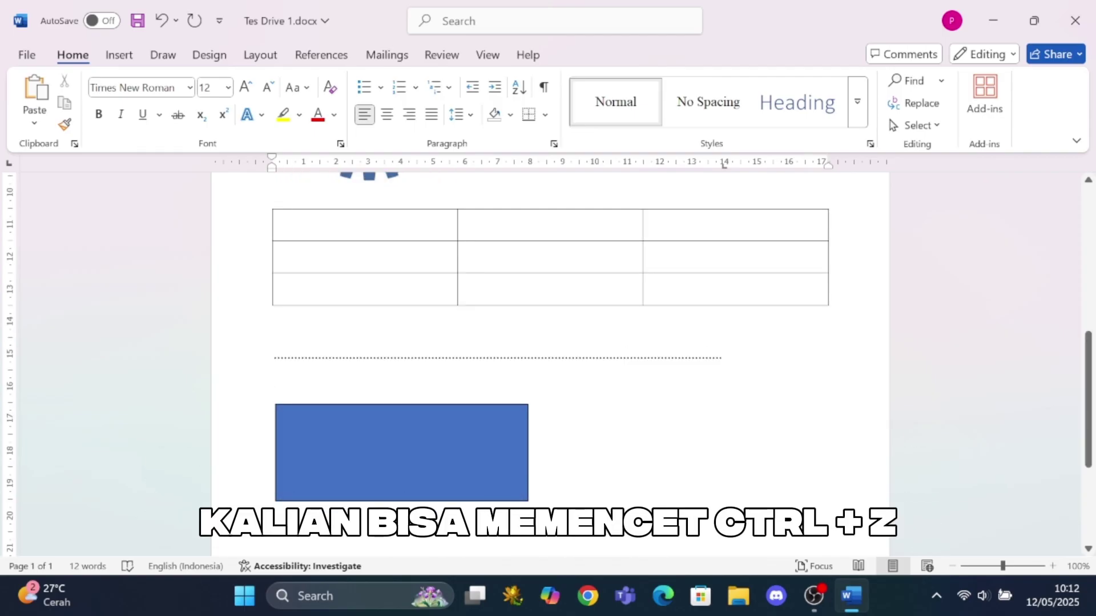
pyautogui.hotkey('ctrl', 'z')
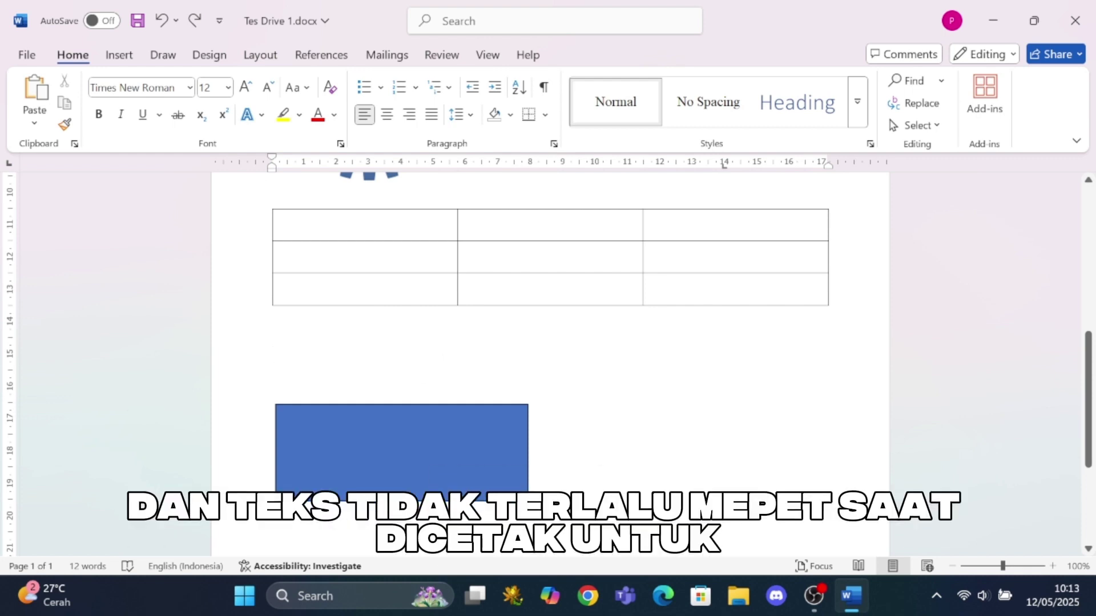
# Examine the page margin presets, the custom margin settings and the page orientation options
pyautogui.click(260, 55)
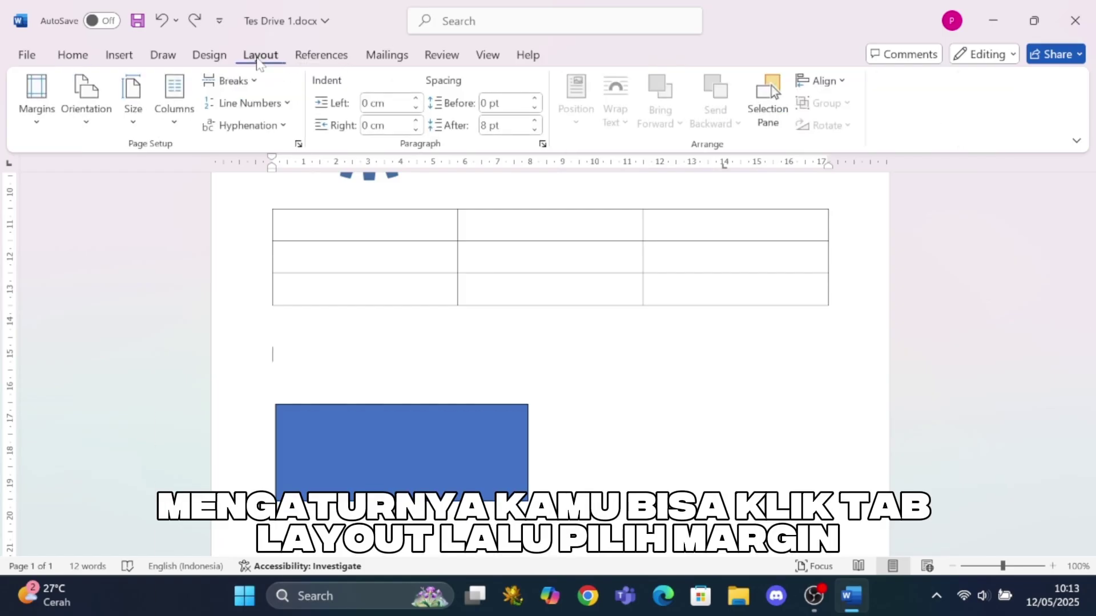
pyautogui.click(37, 96)
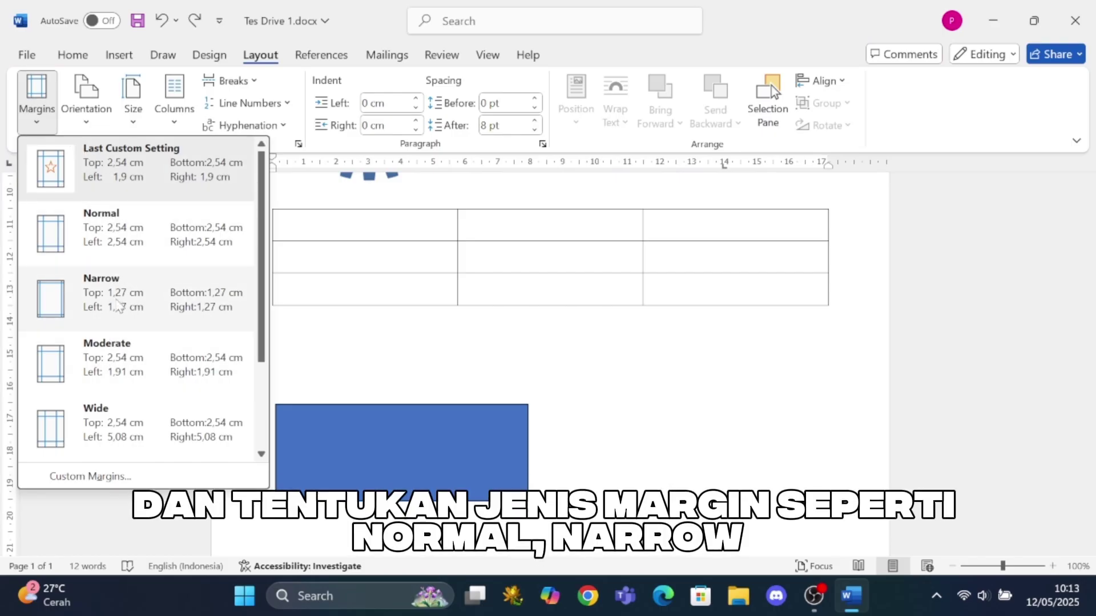
pyautogui.click(91, 477)
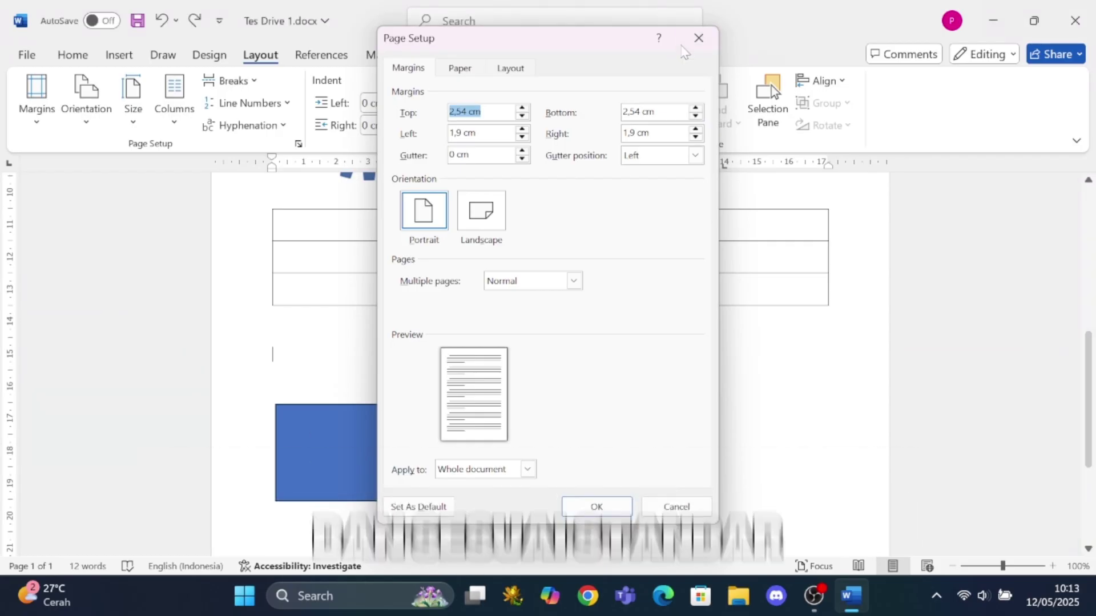
pyautogui.click(683, 50)
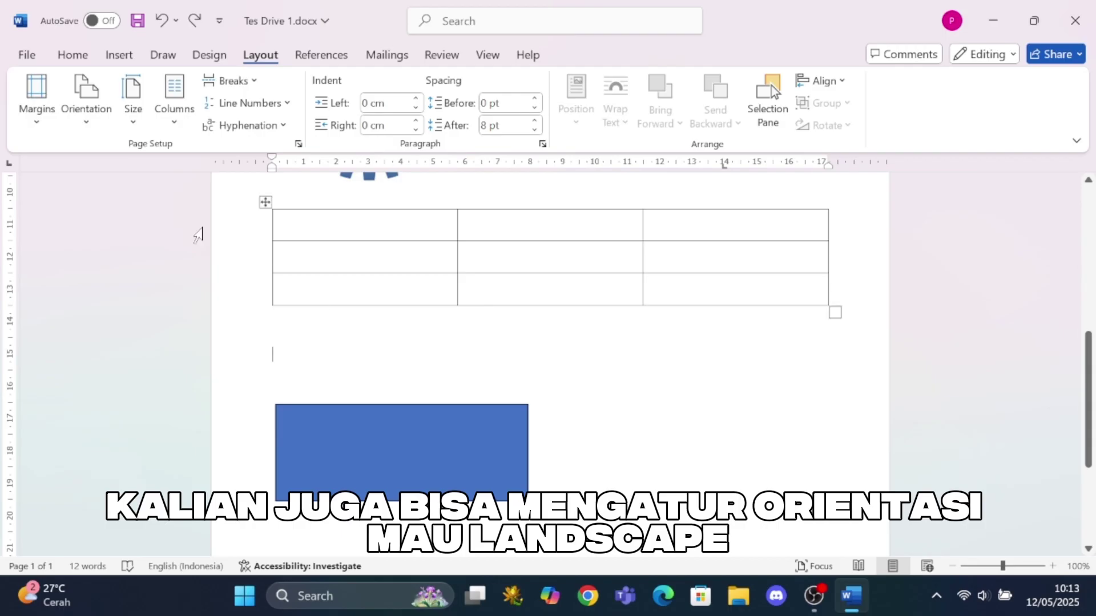
pyautogui.click(85, 96)
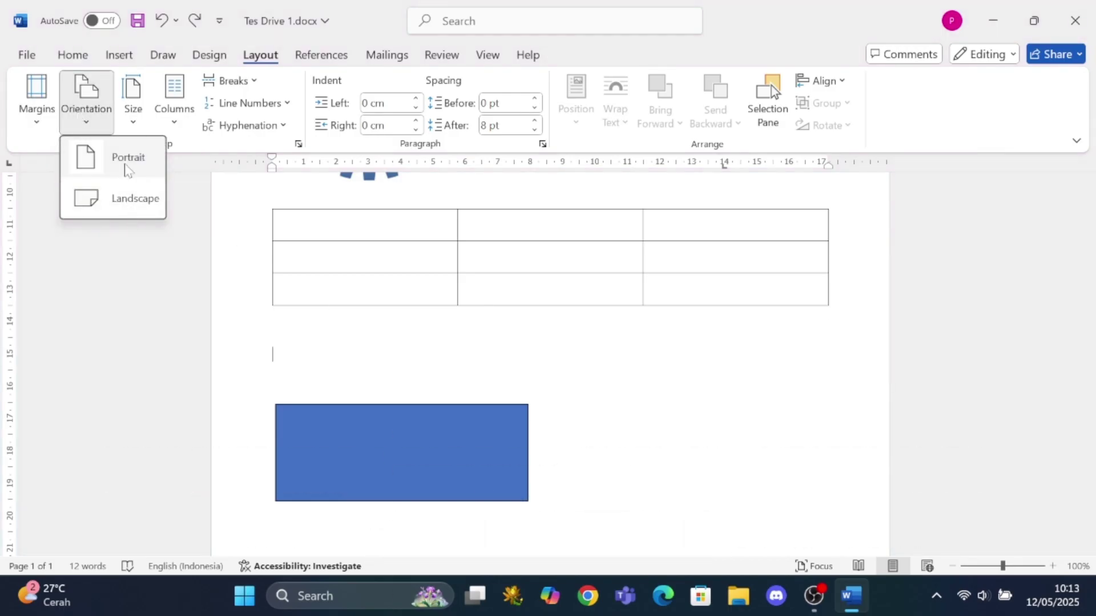
pyautogui.click(130, 264)
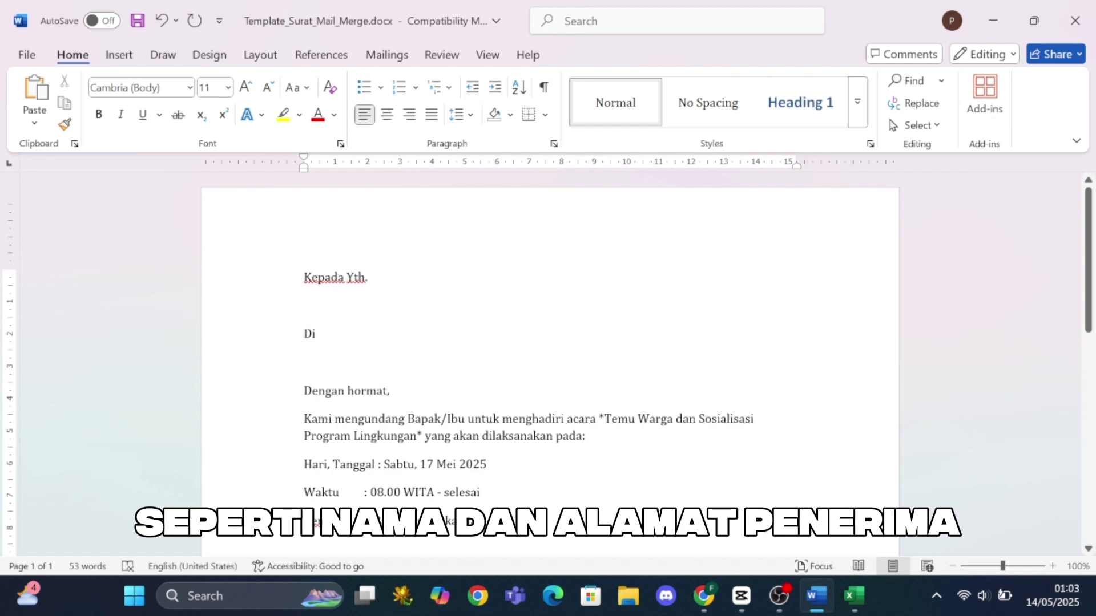
# Review the invitation letter template, check the Nama and Alamat recipient data in the Excel workbook, and return to the Word letter
pyautogui.scroll(-3, 551, 365)
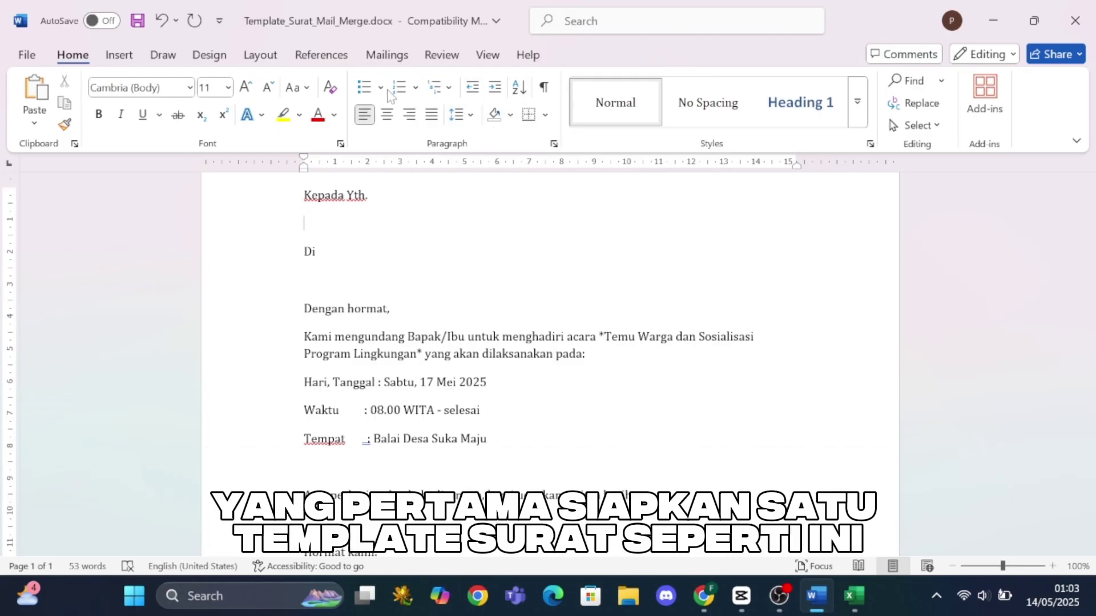
pyautogui.scroll(-5, 420, 282)
pyautogui.scroll(6, 421, 281)
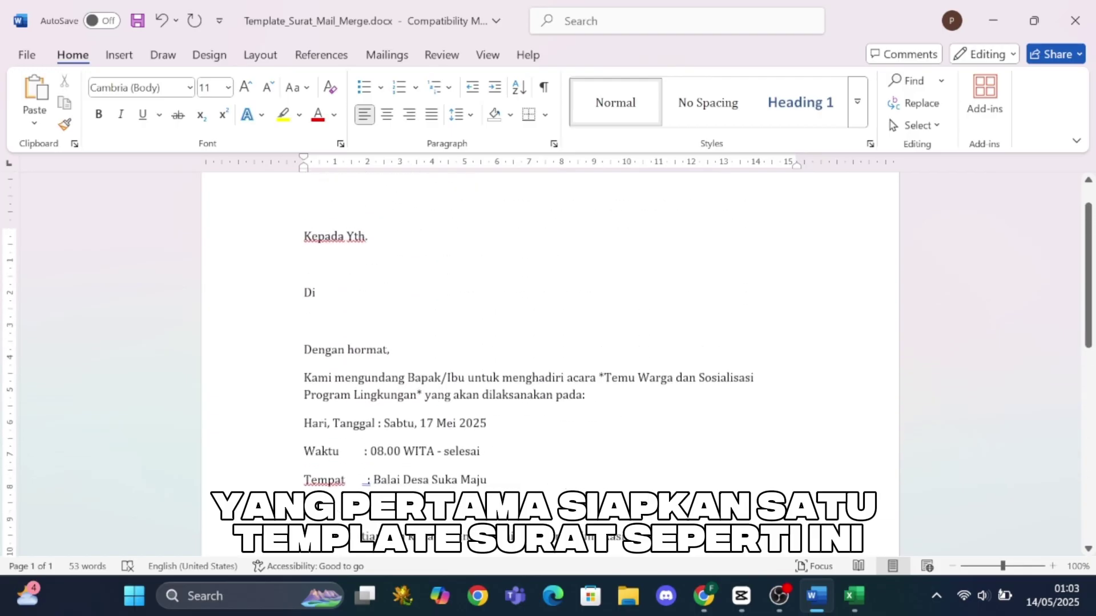
pyautogui.hotkey('alt', 'Tab')
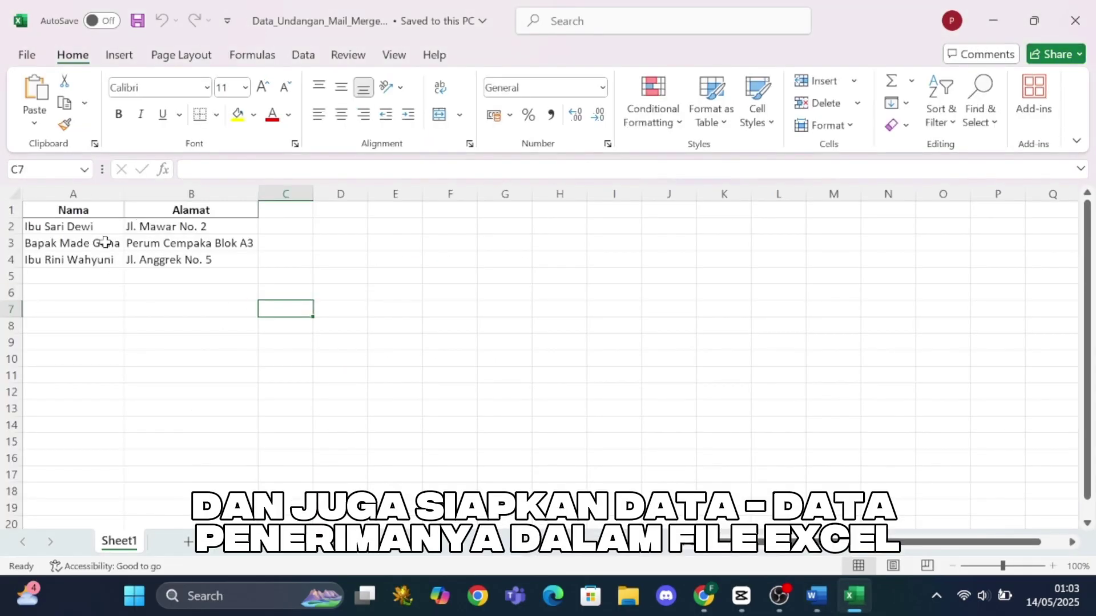
pyautogui.click(816, 596)
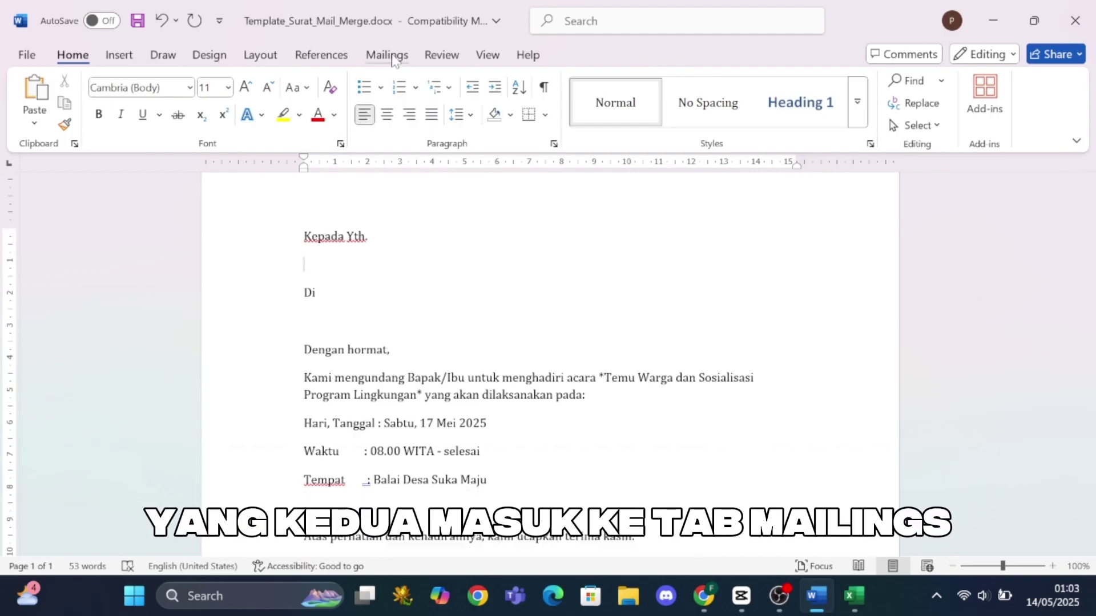
# Start a mail merge of the Letters type for the invitation template
pyautogui.click(386, 55)
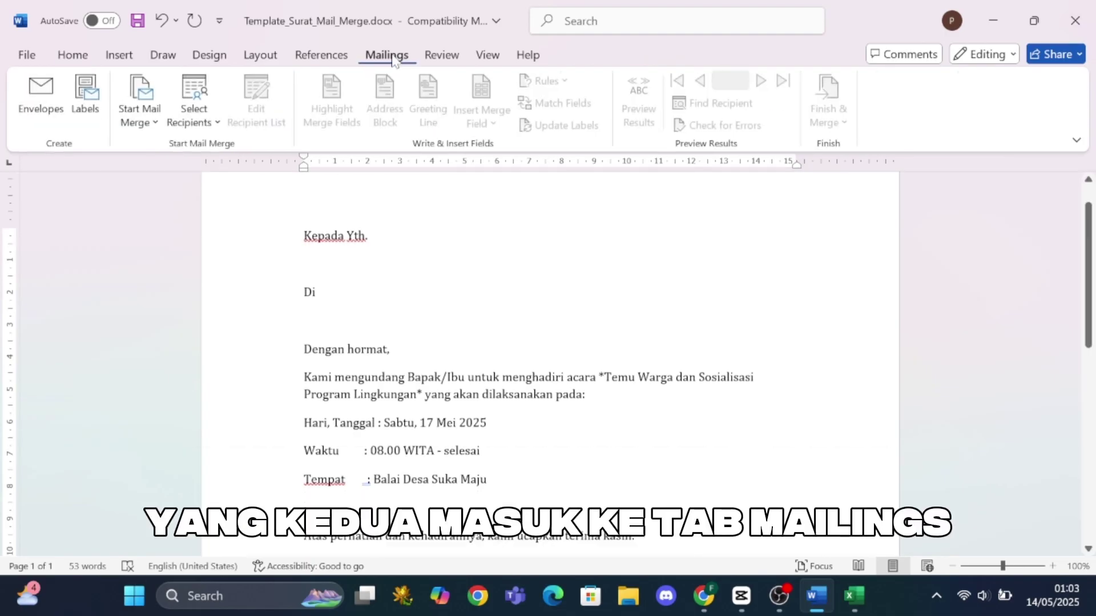
pyautogui.click(156, 122)
pyautogui.click(190, 151)
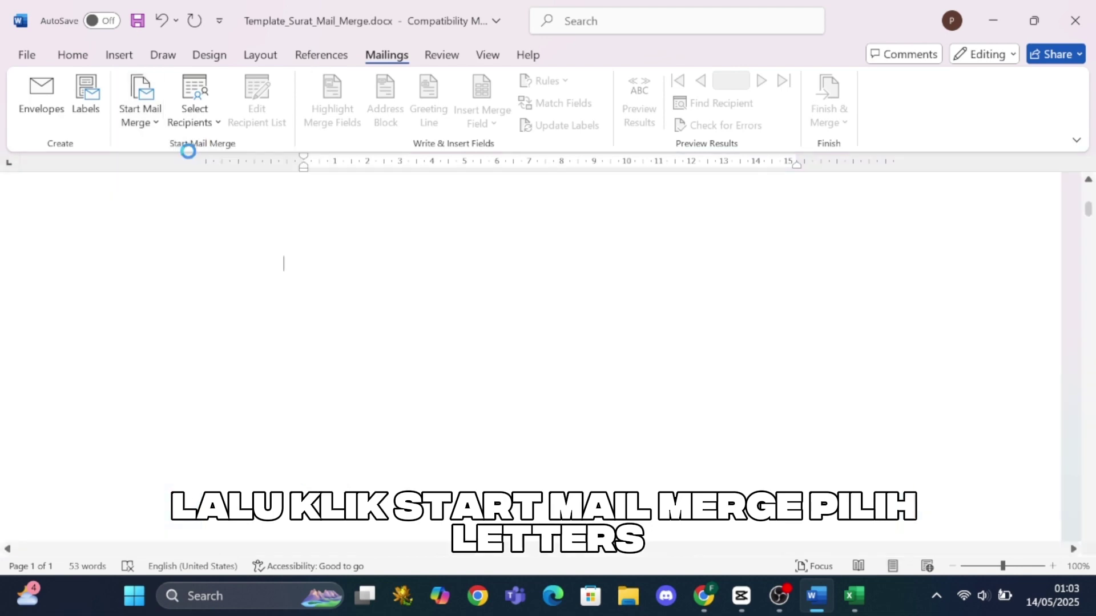
# Connect the existing recipient list Data_Undangan_Mail_Merge.xlsx from the Downloads folder as the mail merge data source
pyautogui.click(205, 123)
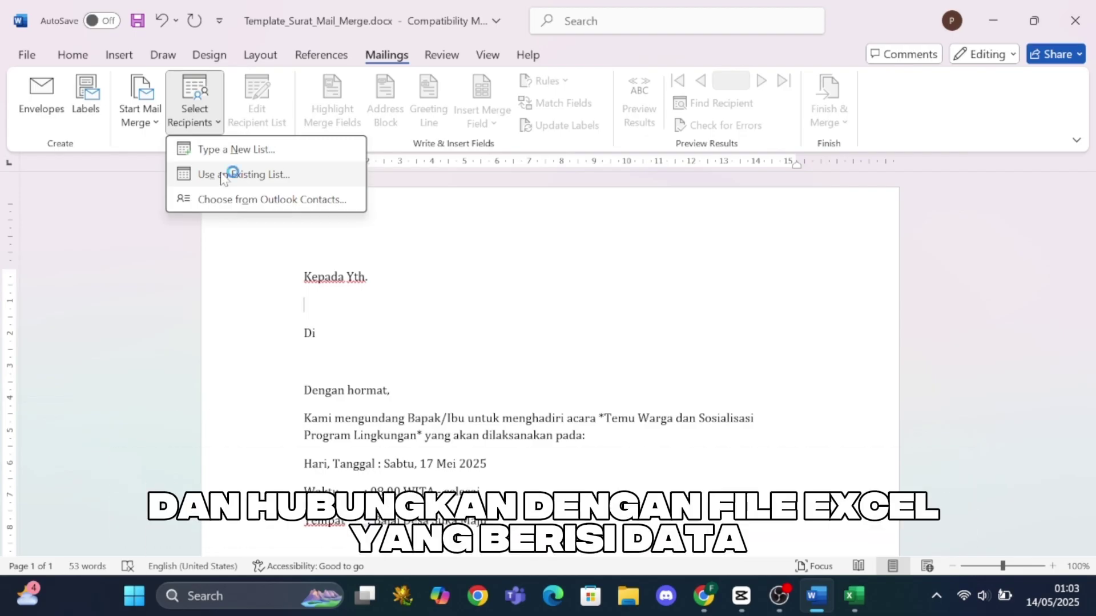
pyautogui.click(224, 175)
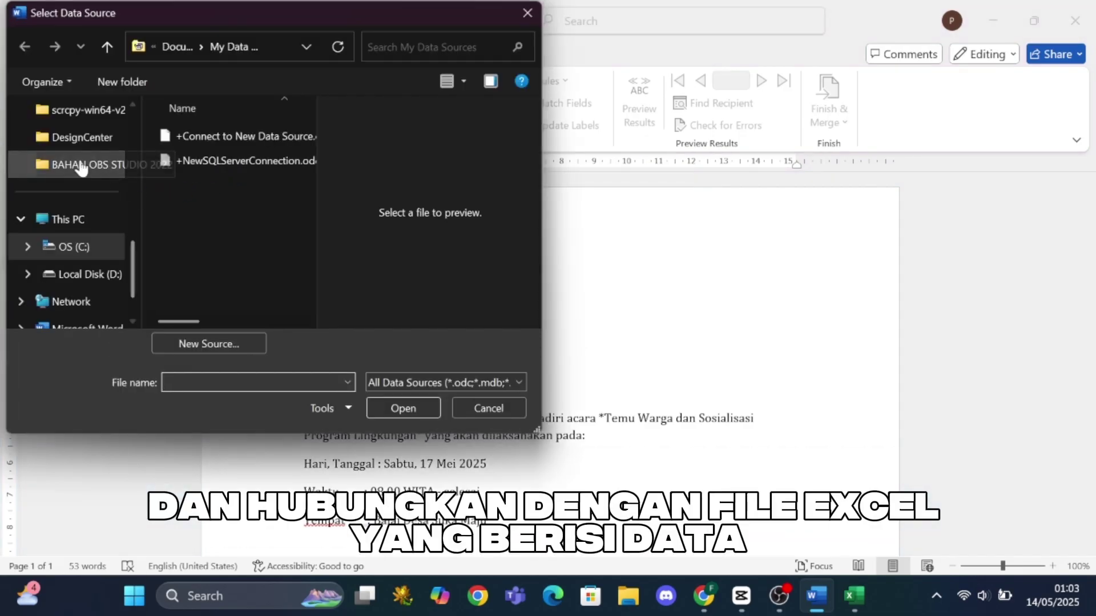
pyautogui.scroll(3, 72, 162)
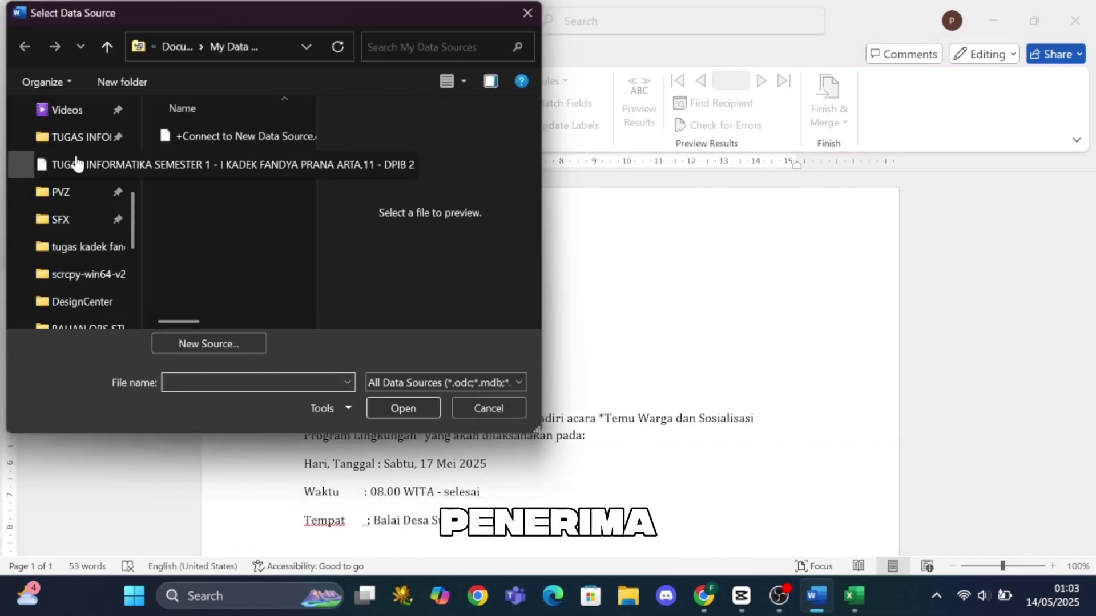
pyautogui.scroll(3, 94, 160)
pyautogui.scroll(-2, 100, 165)
pyautogui.click(86, 194)
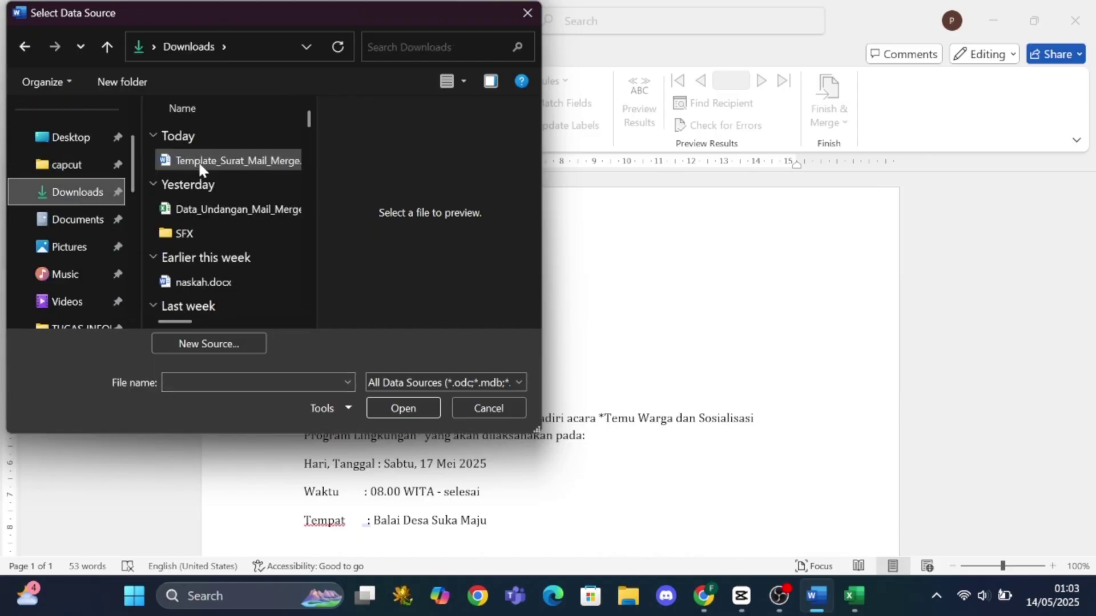
pyautogui.click(208, 211)
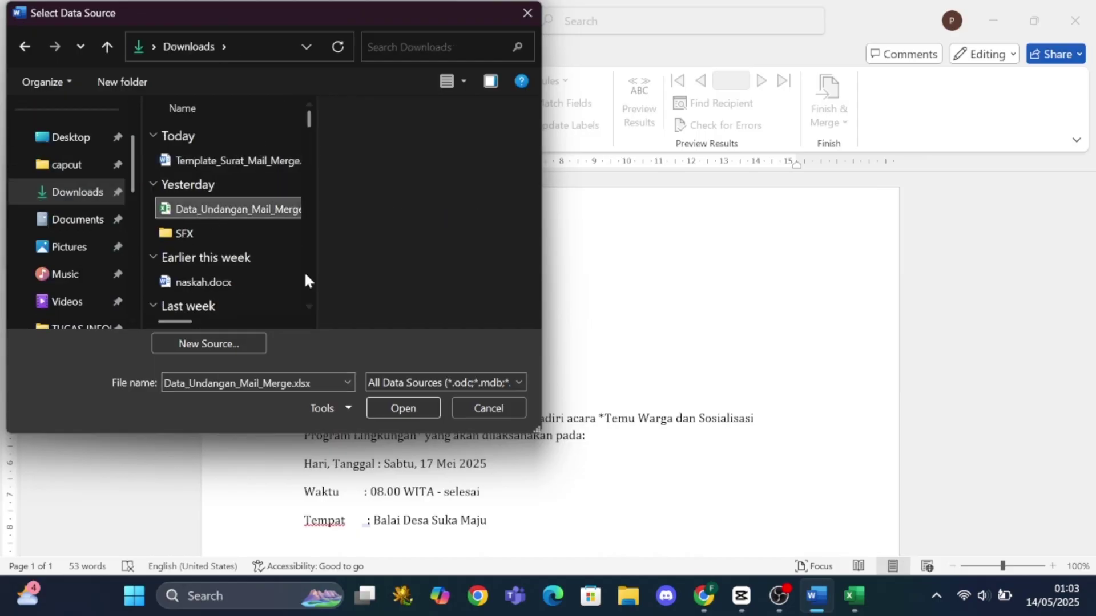
pyautogui.click(394, 409)
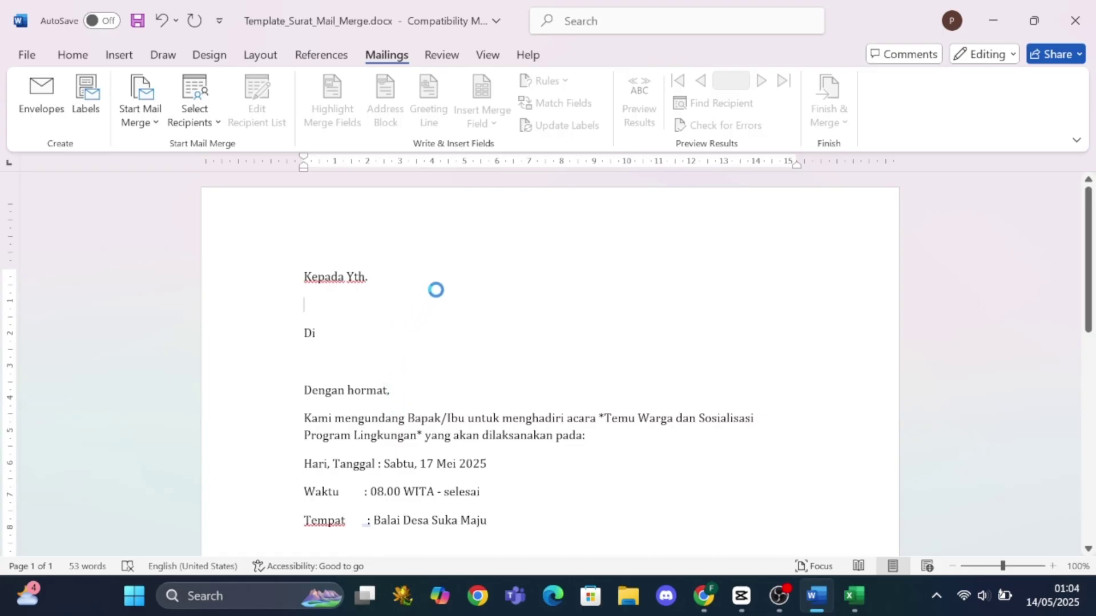
pyautogui.click(667, 367)
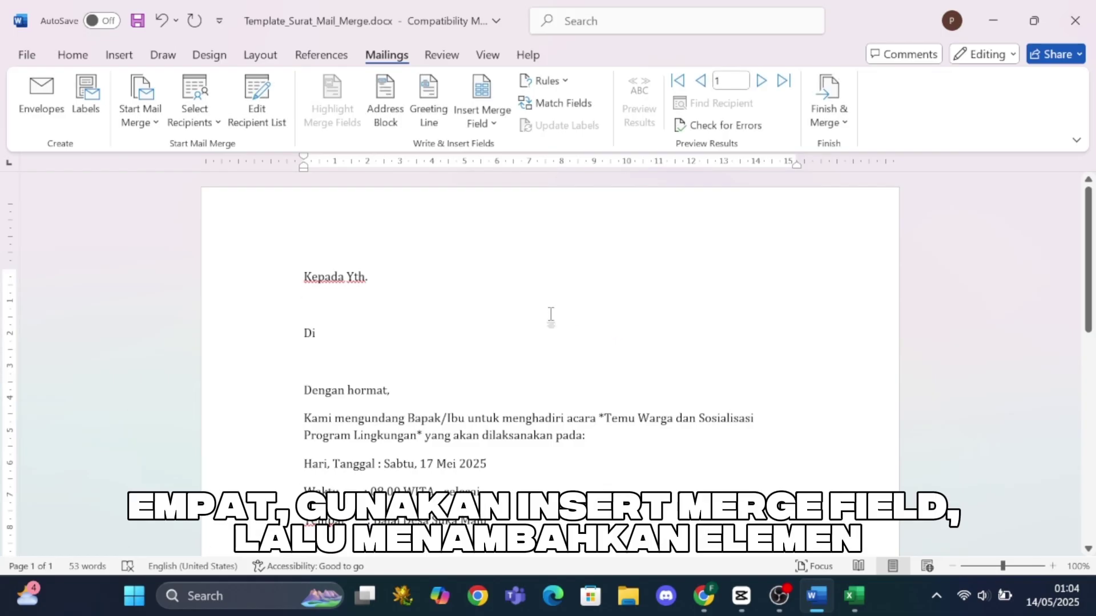
# Insert the Nama merge field on the empty line below "Kepada Yth." and the Alamat merge field after "Di"
pyautogui.click(482, 122)
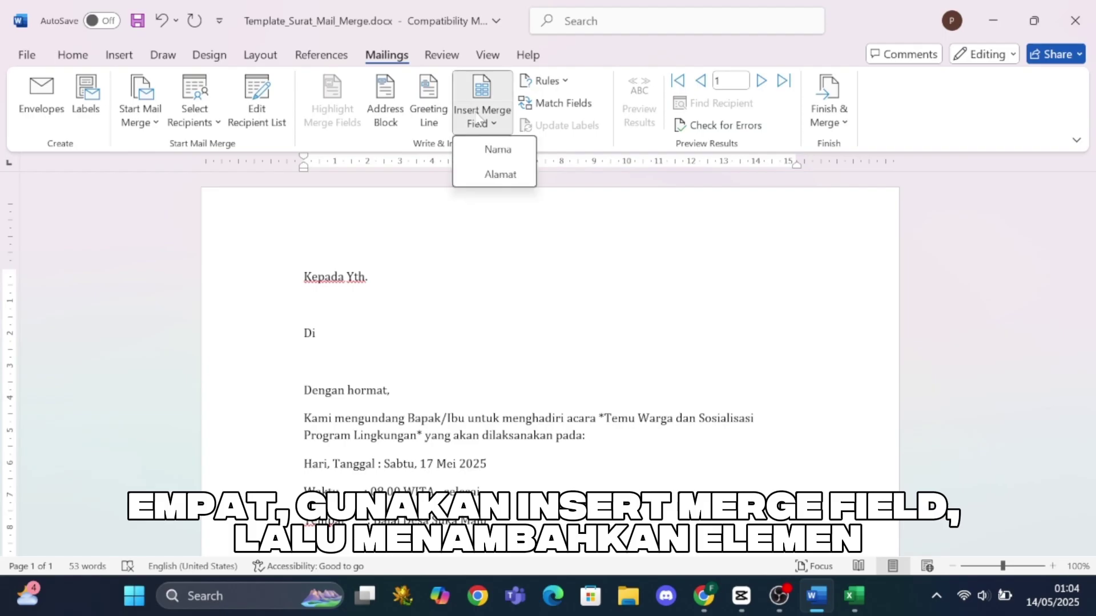
pyautogui.click(498, 149)
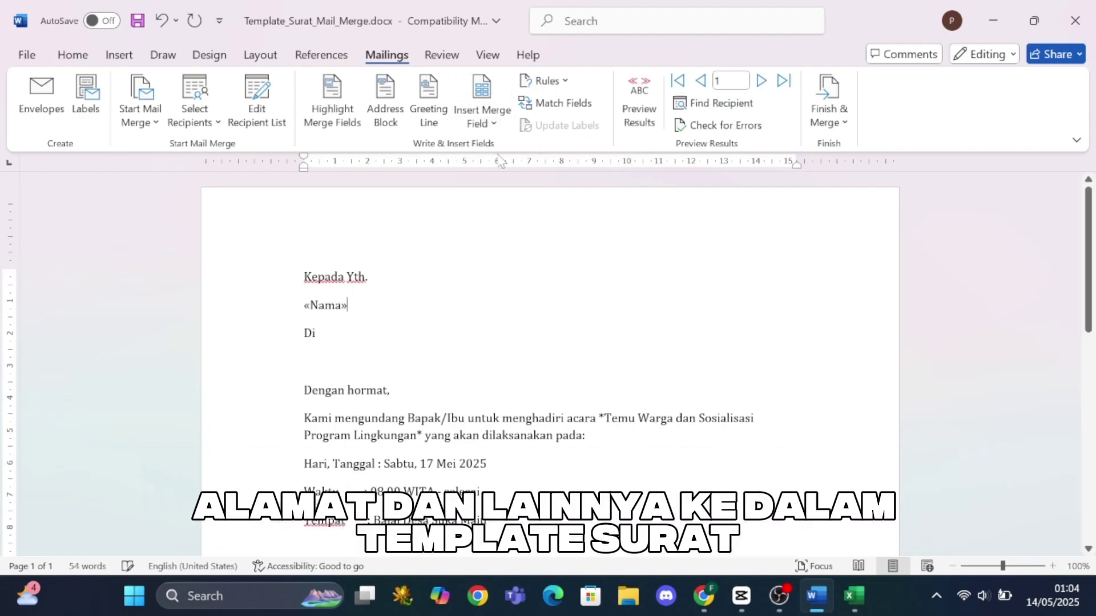
pyautogui.click(467, 132)
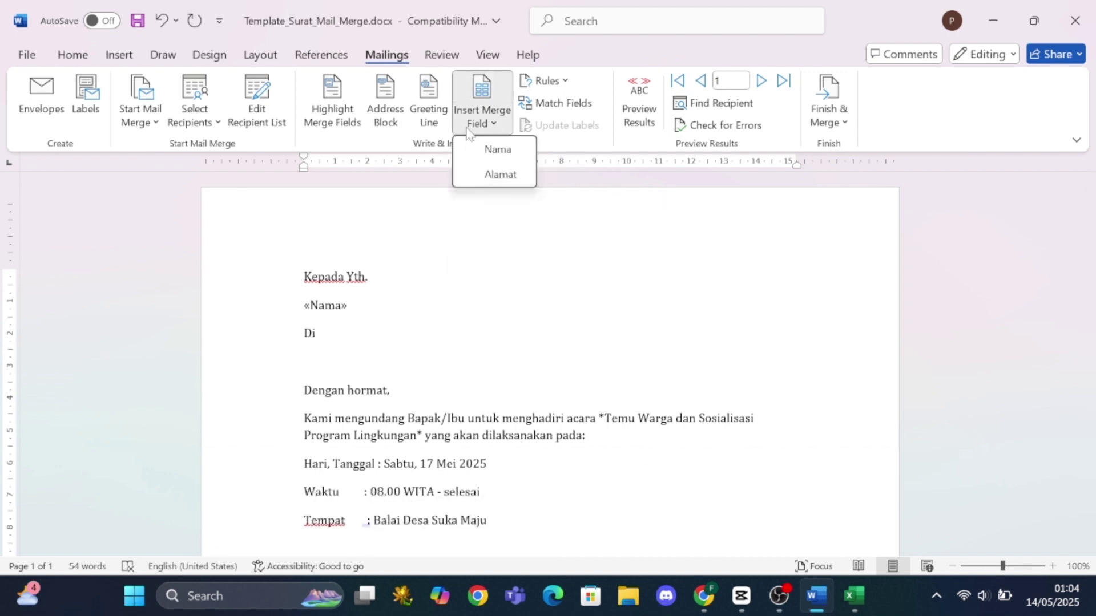
pyautogui.click(489, 174)
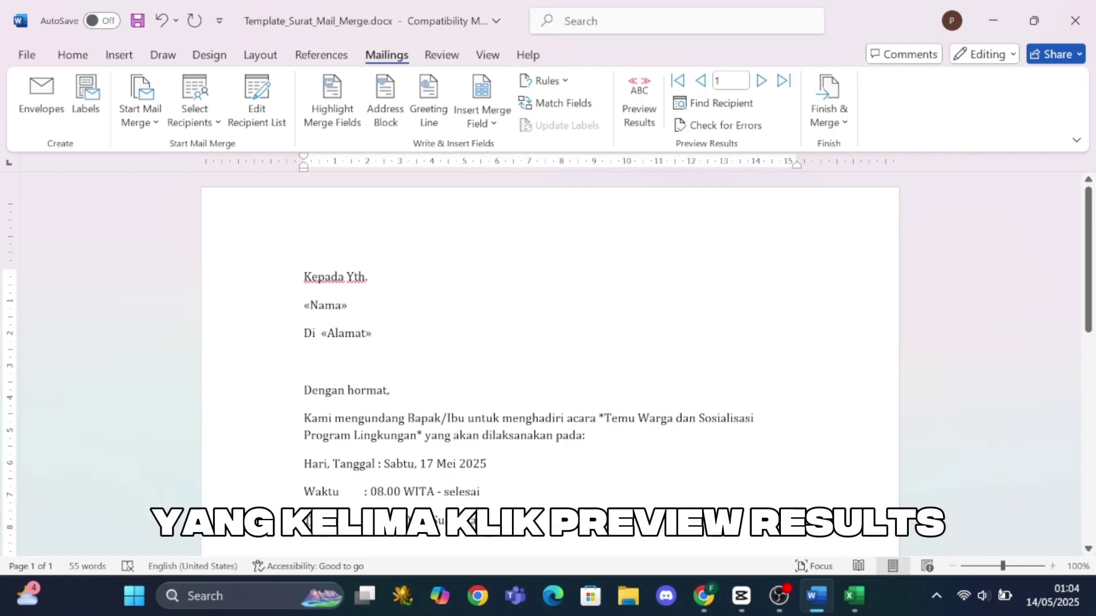
# Preview the merged letter for each recipient in turn, return to the first record, and look over the letter
pyautogui.click(639, 103)
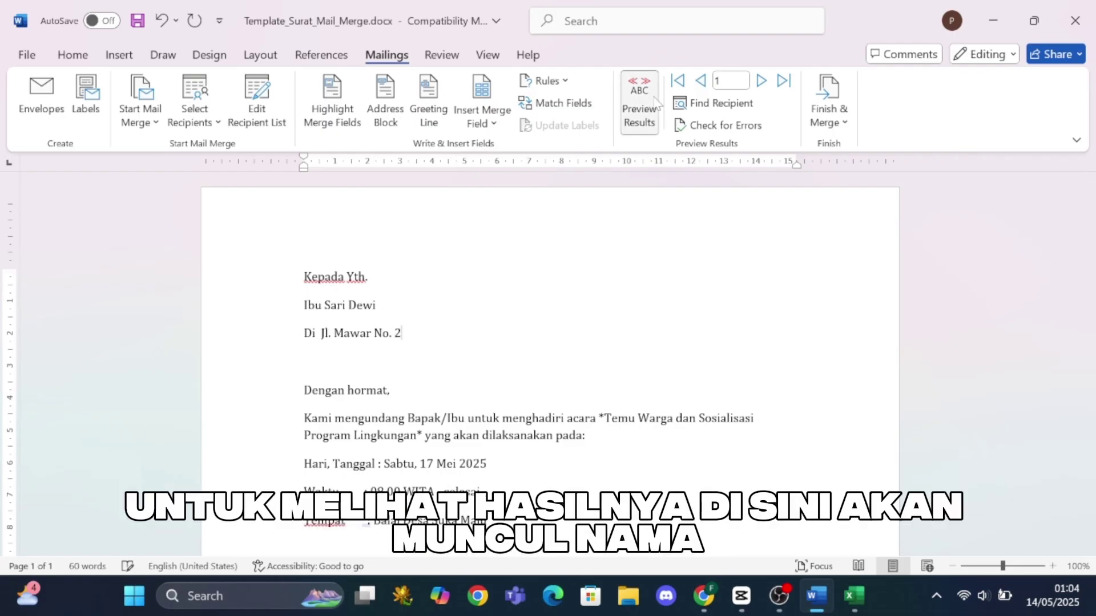
pyautogui.click(760, 89)
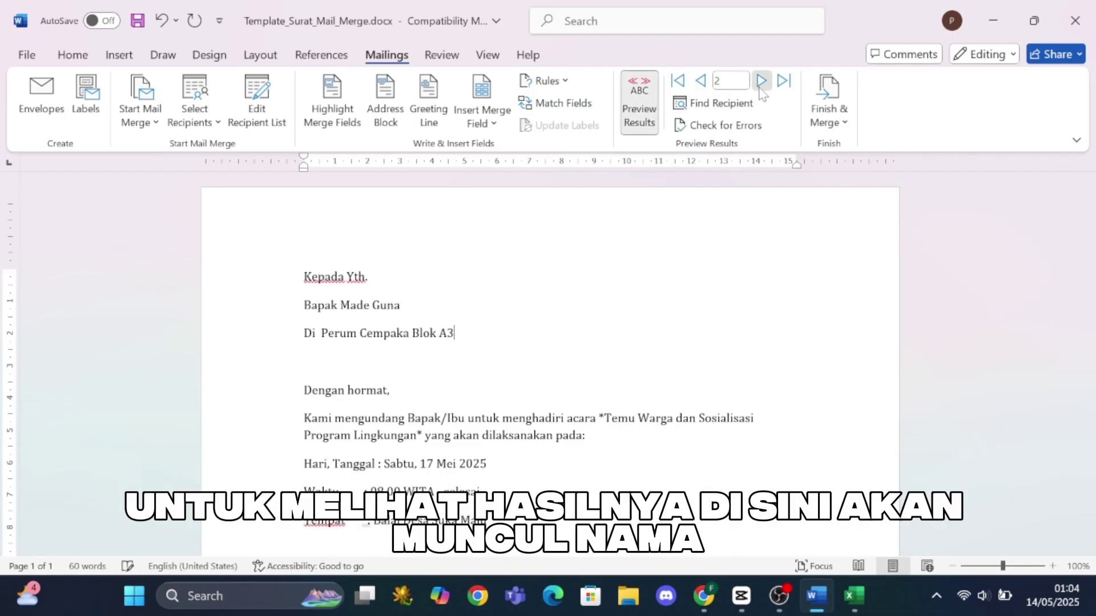
pyautogui.click(760, 89)
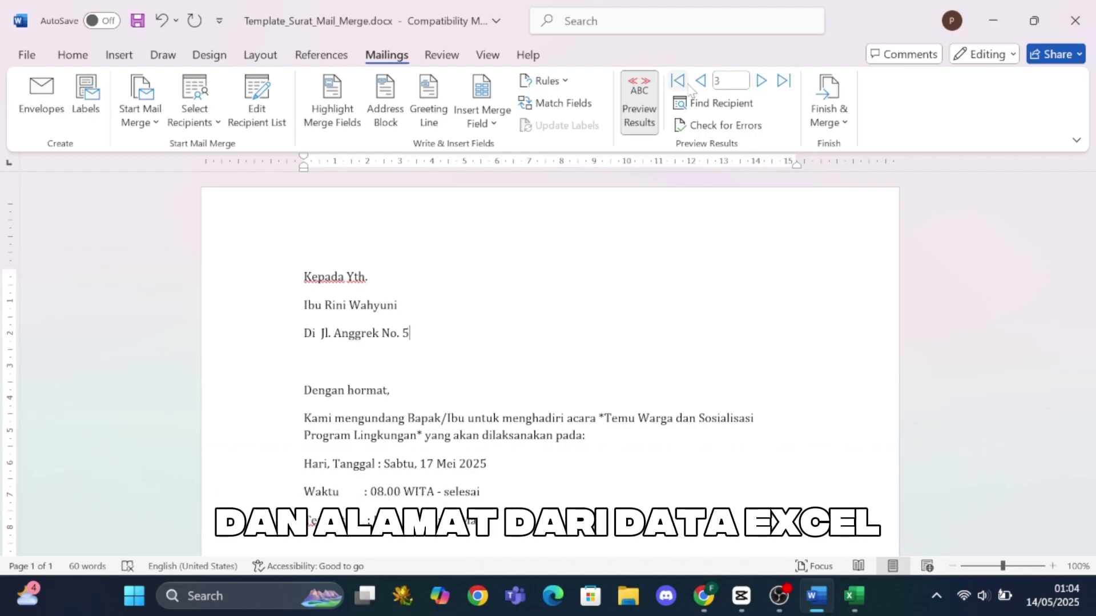
pyautogui.doubleClick(706, 87)
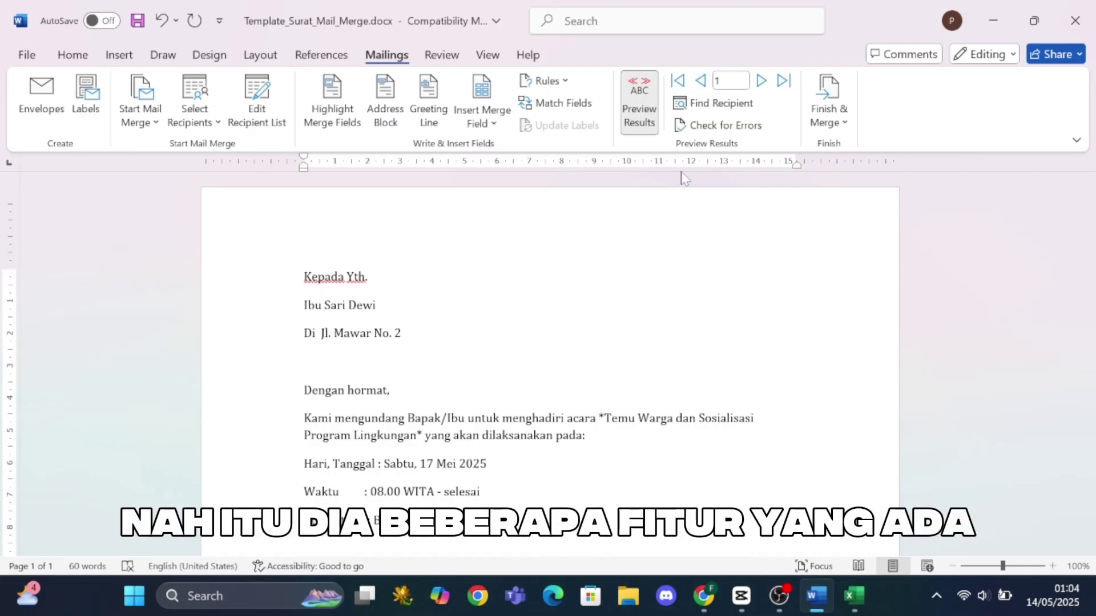
pyautogui.scroll(-2, 516, 342)
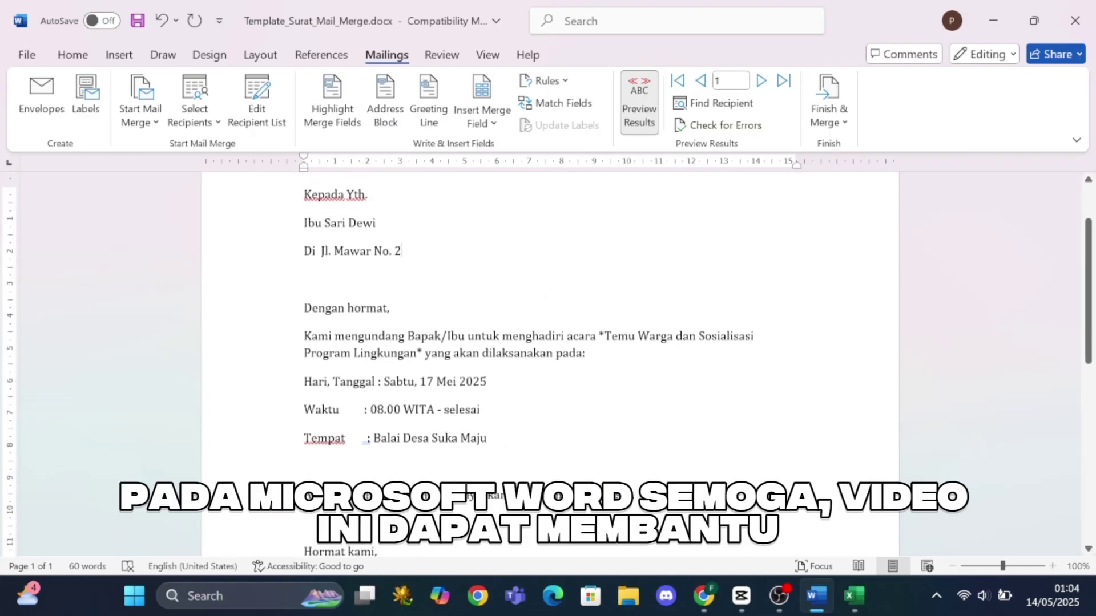